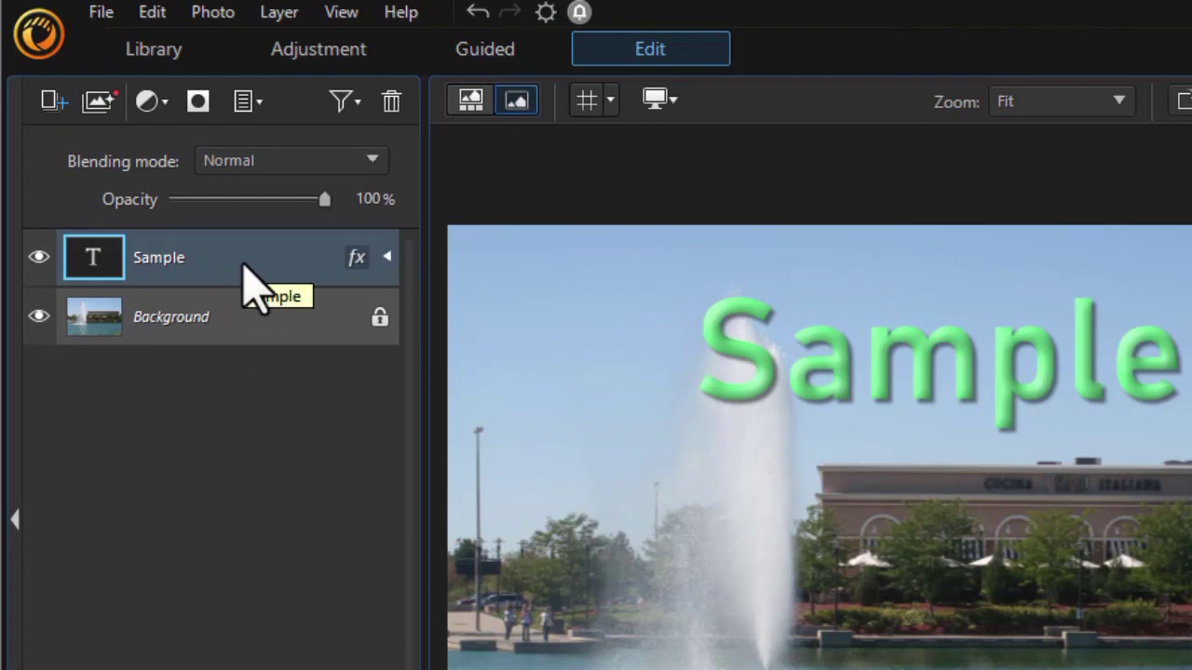
# Step: In the Sample text's layer properties, turn off Bevel & Emboss and turn on Color Gradient
pyautogui.click(359, 259)
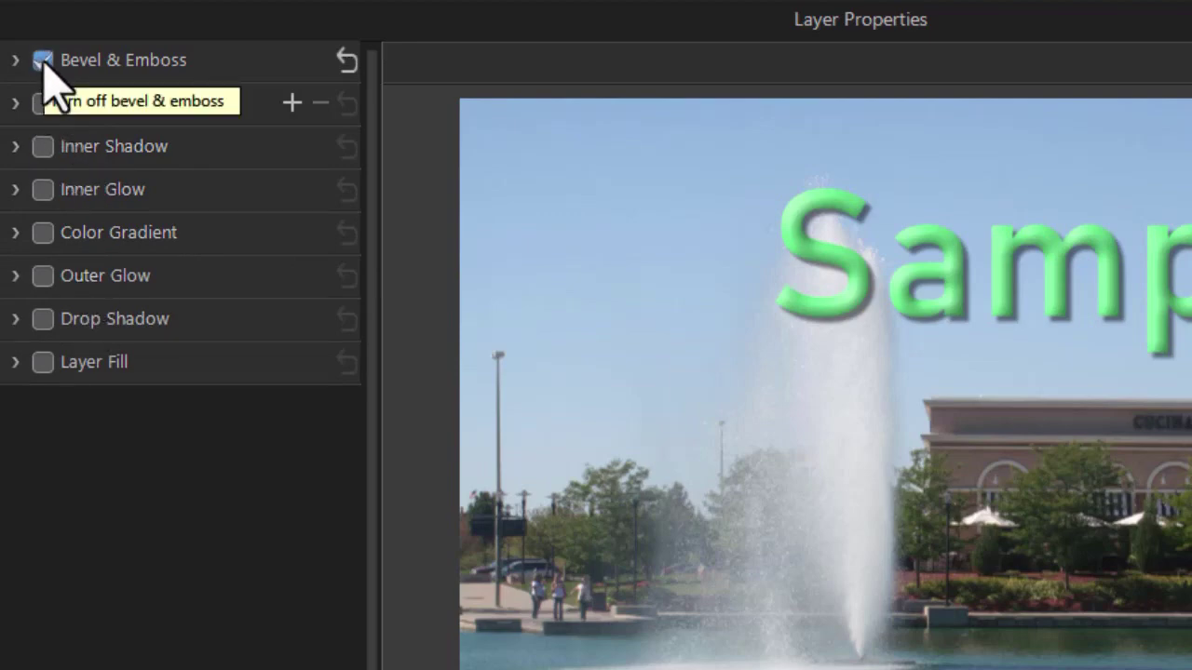
pyautogui.click(42, 62)
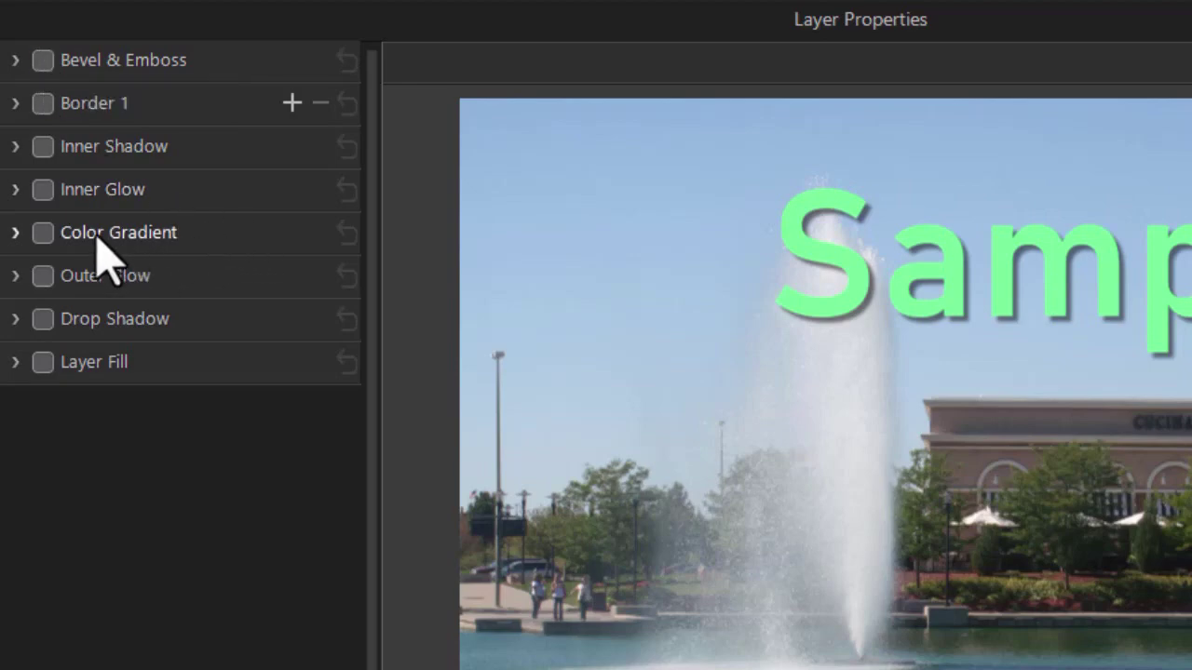
pyautogui.click(43, 235)
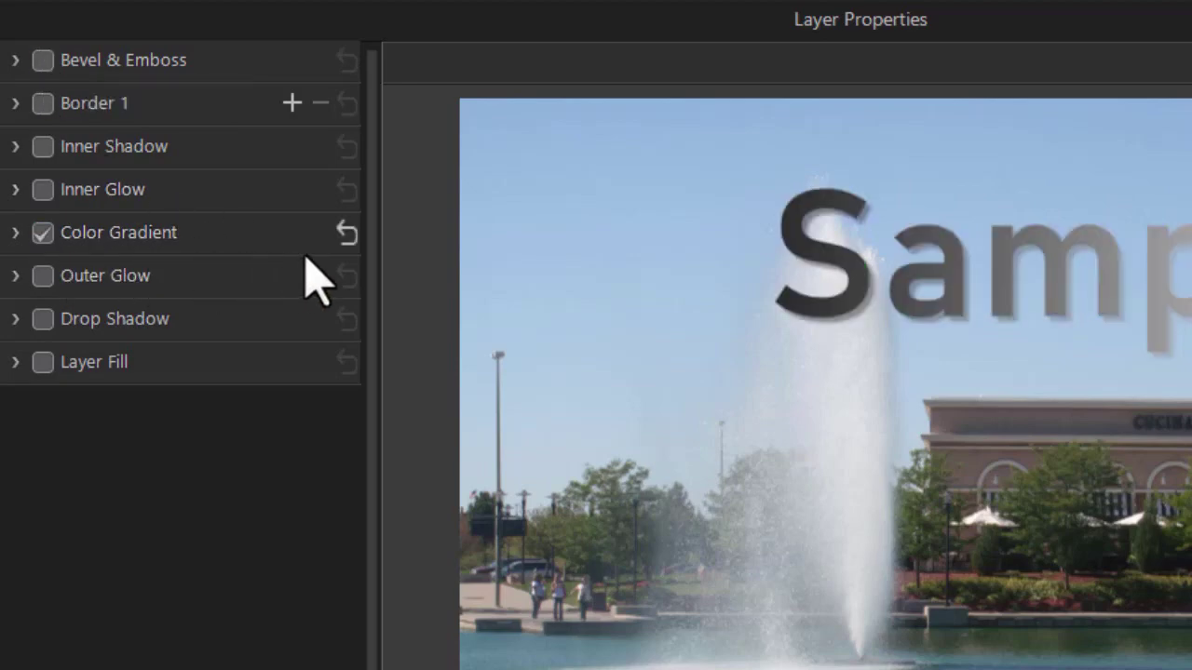
# Step: Try the pink-yellow, purple-cyan, yellow-orange, pink-red-yellow and blue preset gradients, ending on silver metallic
pyautogui.click(15, 234)
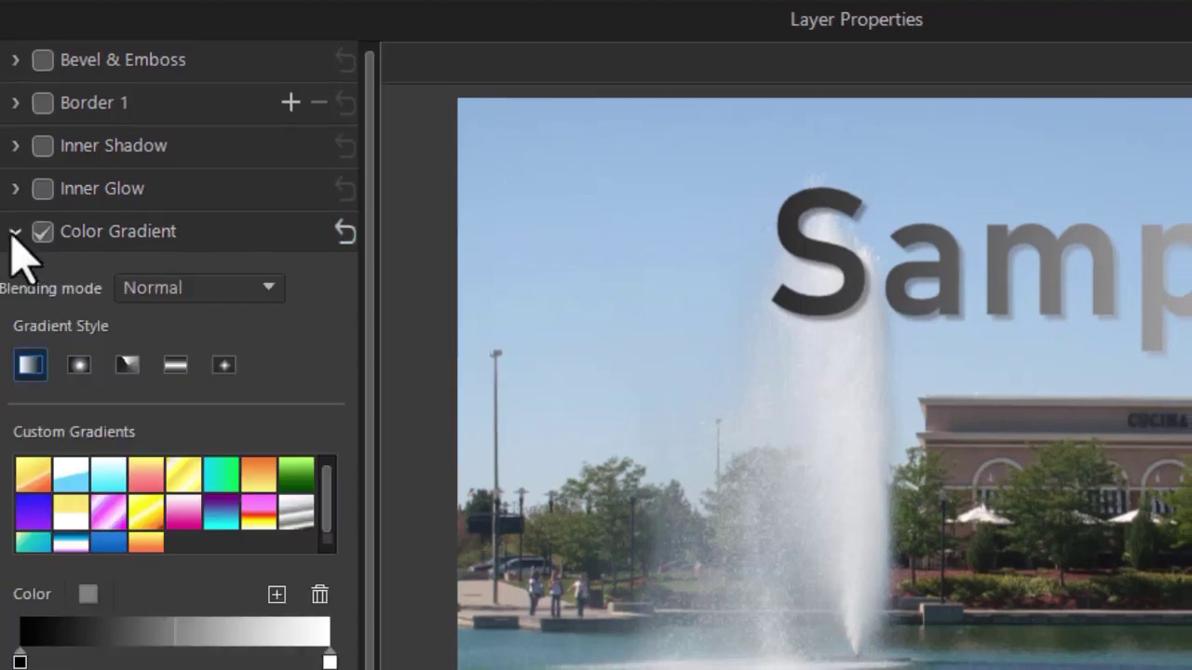
pyautogui.scroll(-3, 55, 298)
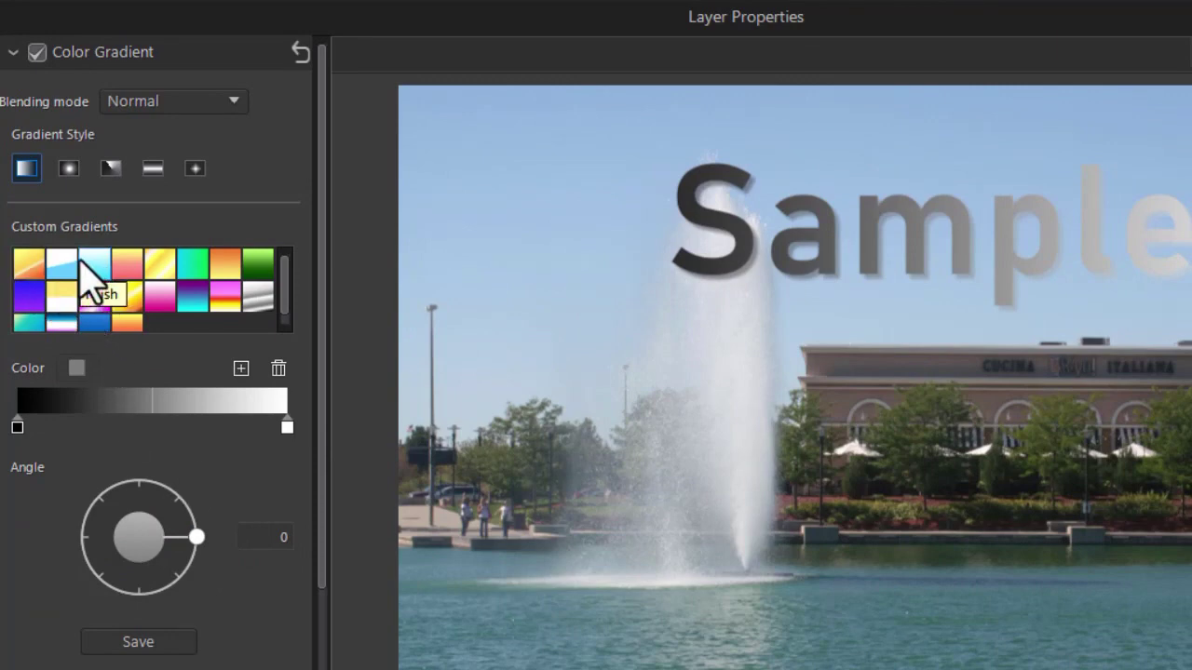
pyautogui.click(138, 284)
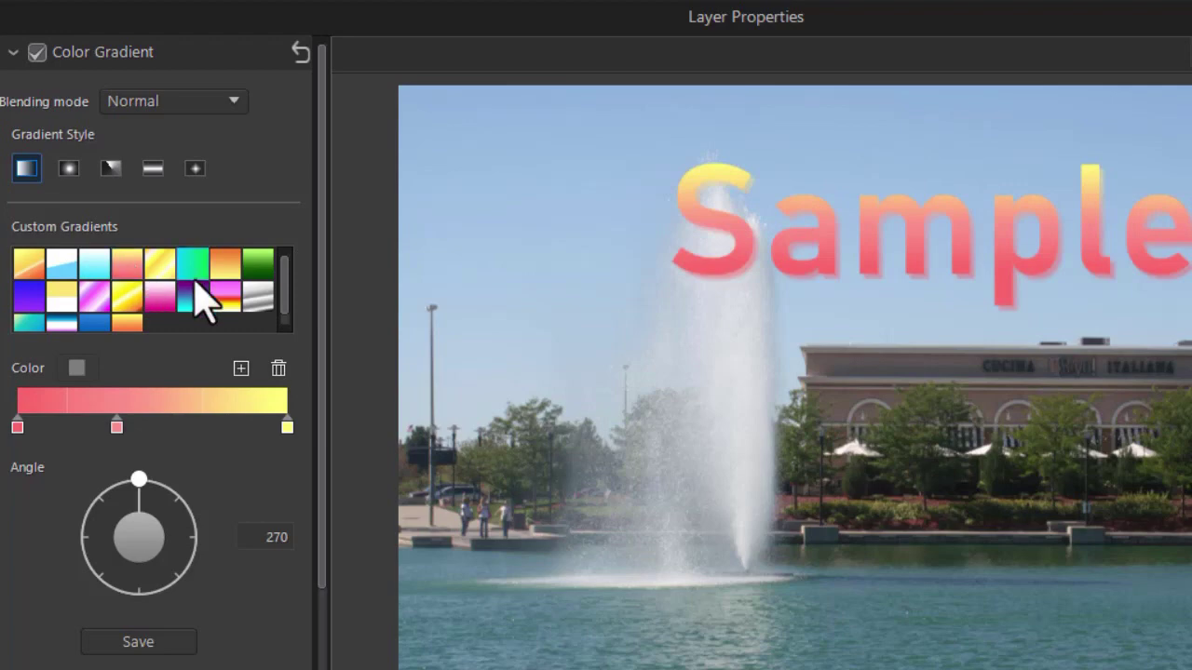
pyautogui.click(197, 298)
pyautogui.click(234, 268)
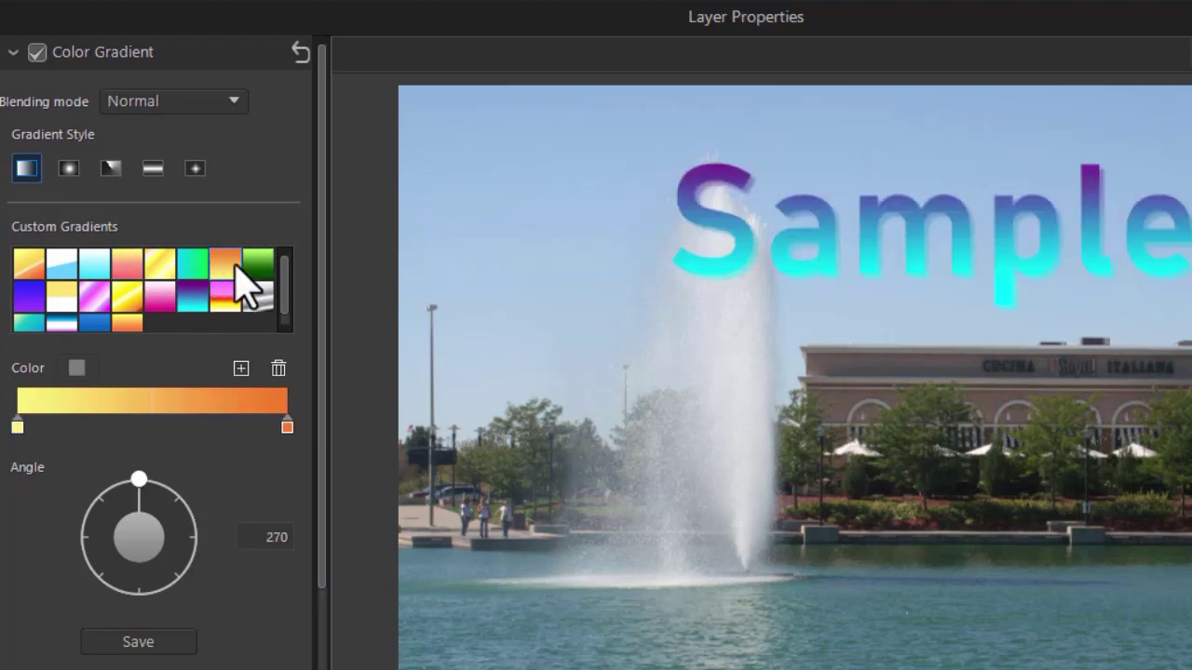
pyautogui.click(228, 300)
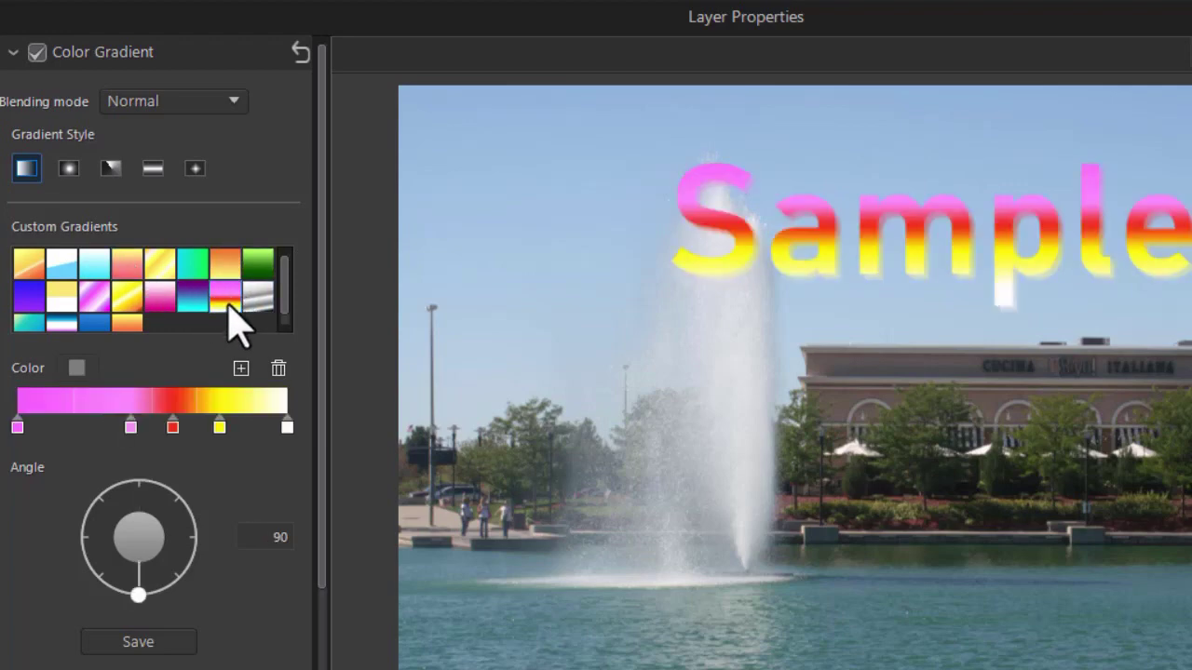
pyautogui.click(94, 319)
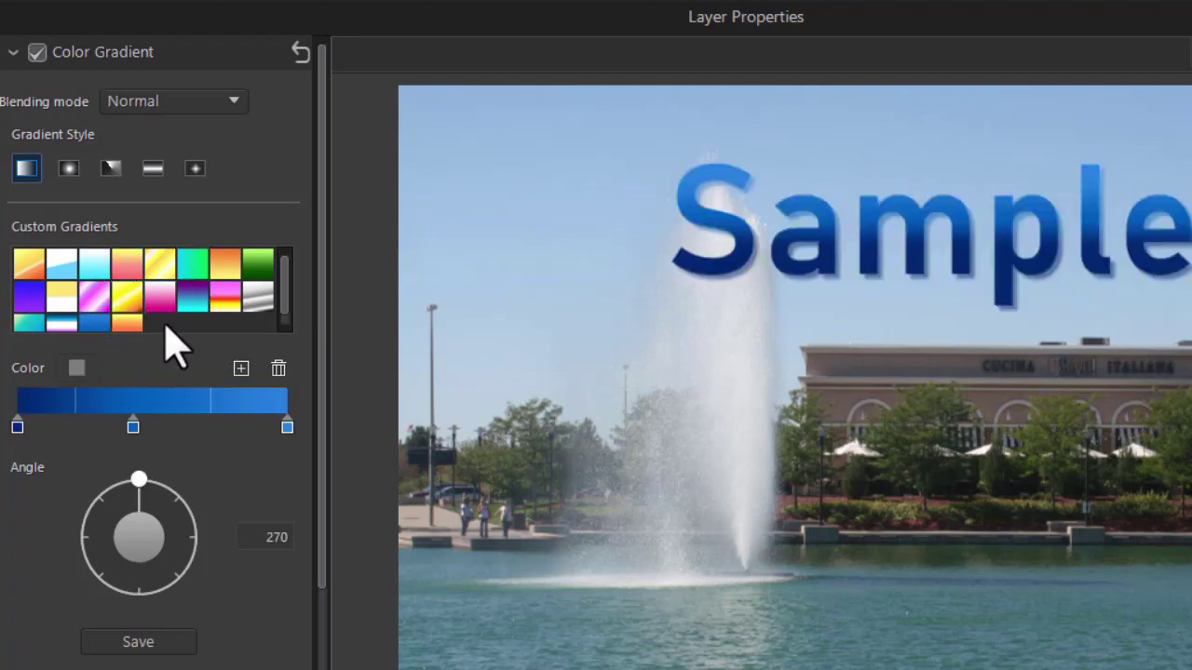
pyautogui.click(257, 298)
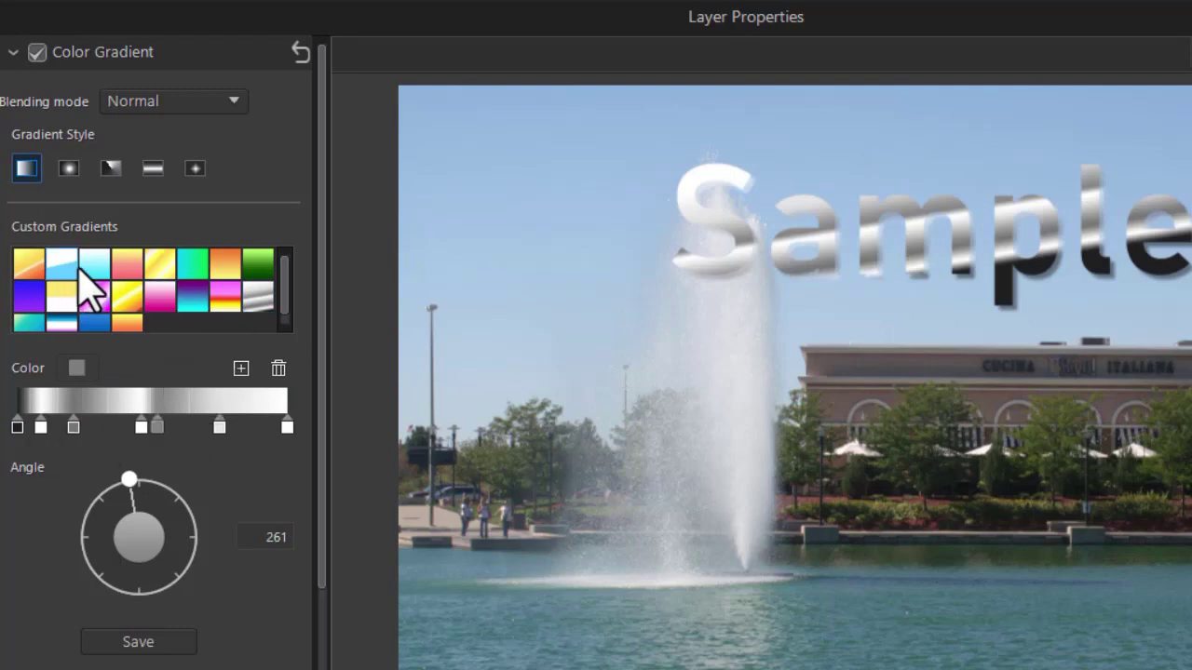
# Step: Reapply the pink-to-yellow preset and add a brown colour stop to the gradient
pyautogui.click(130, 270)
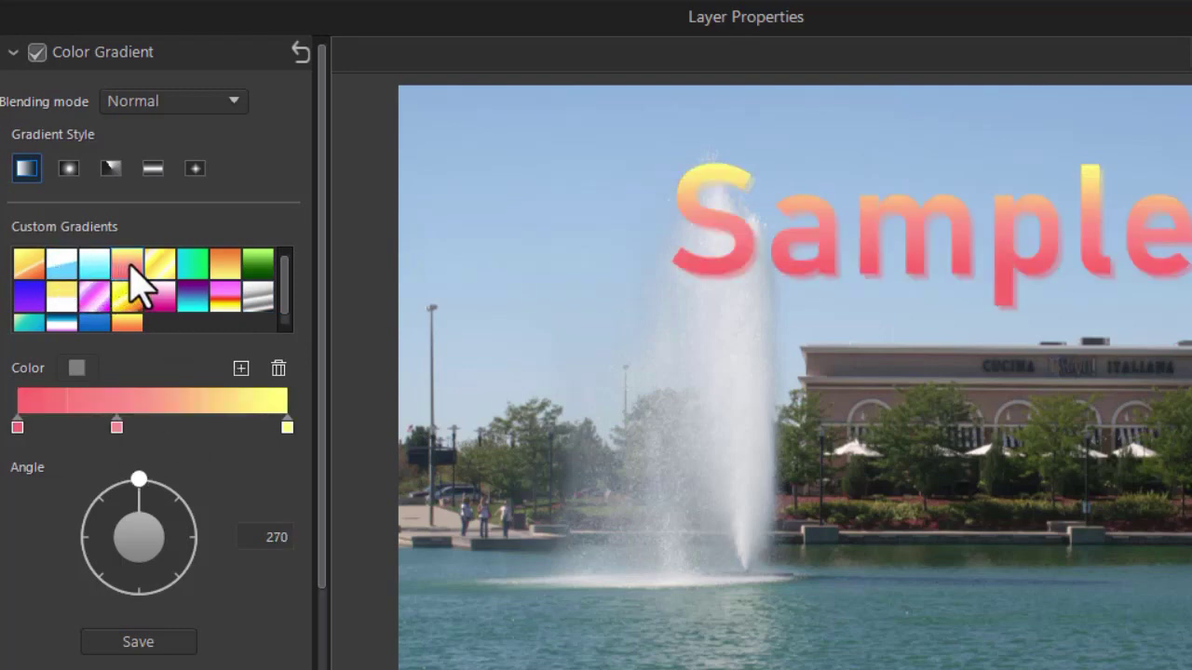
pyautogui.click(241, 370)
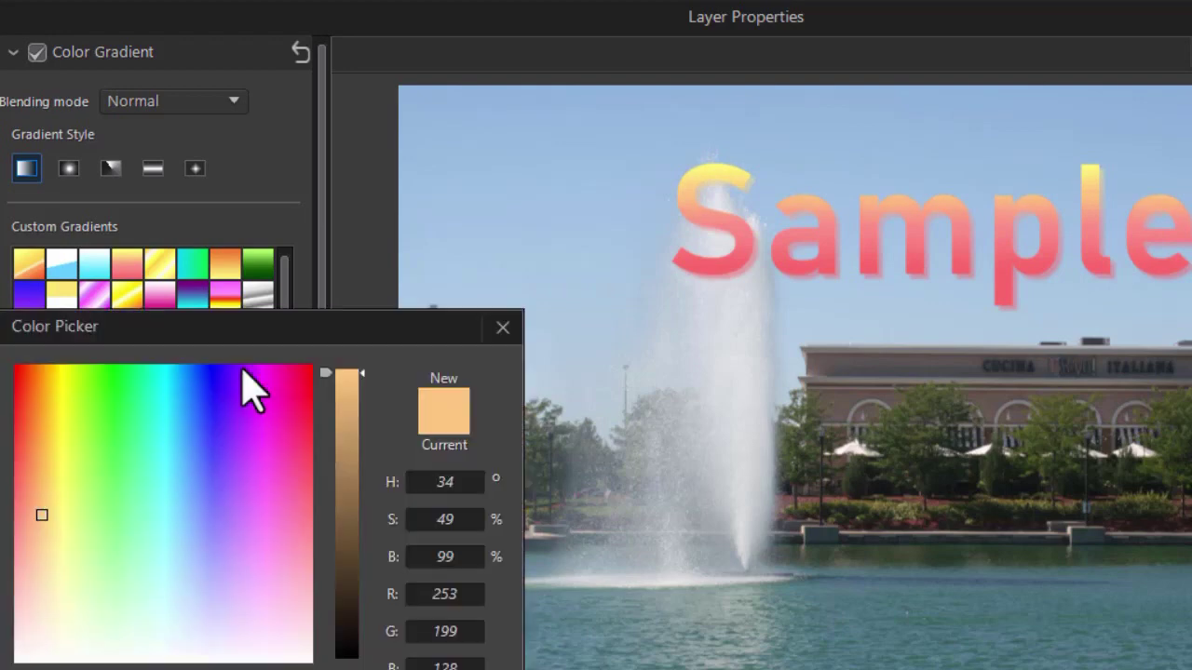
pyautogui.click(351, 487)
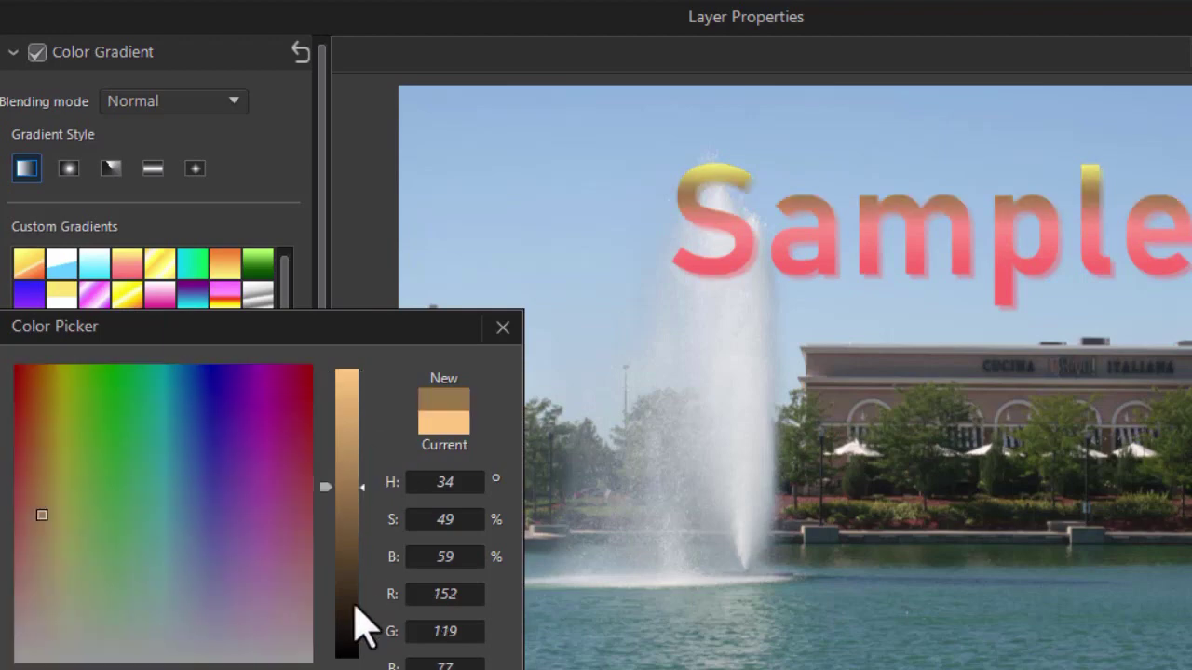
pyautogui.press('Return')
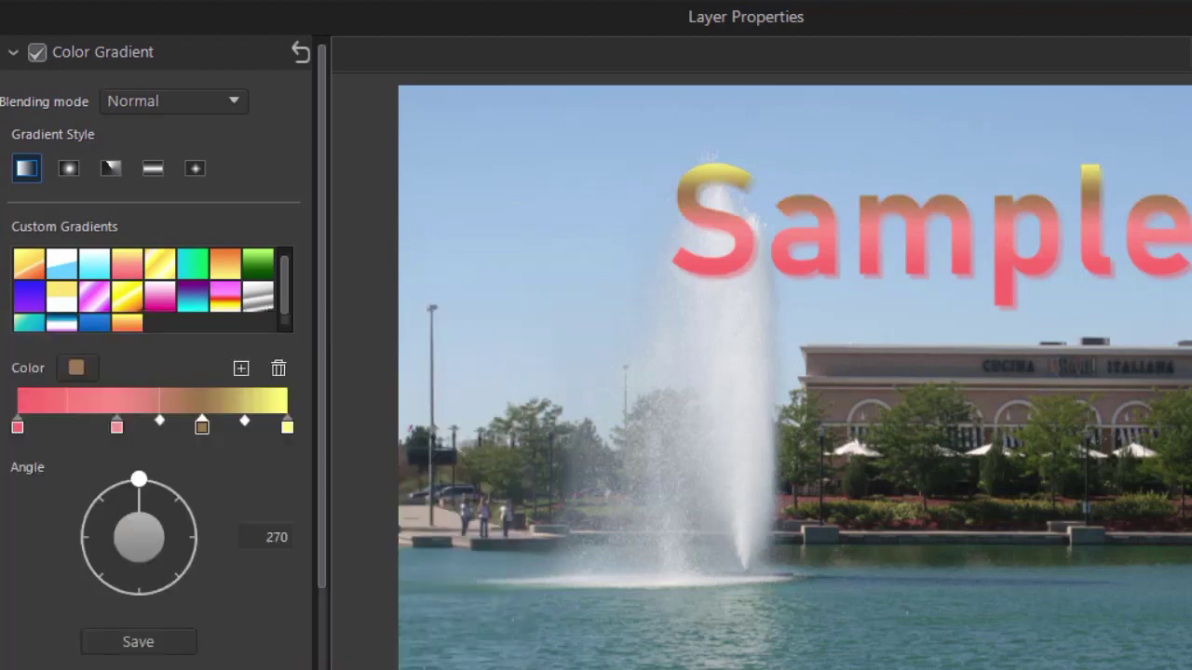
pyautogui.moveTo(202, 428)
pyautogui.mouseDown()
pyautogui.moveTo(159, 428)
pyautogui.moveTo(249, 428)
pyautogui.moveTo(117, 428)
pyautogui.moveTo(203, 429)
pyautogui.mouseUp()
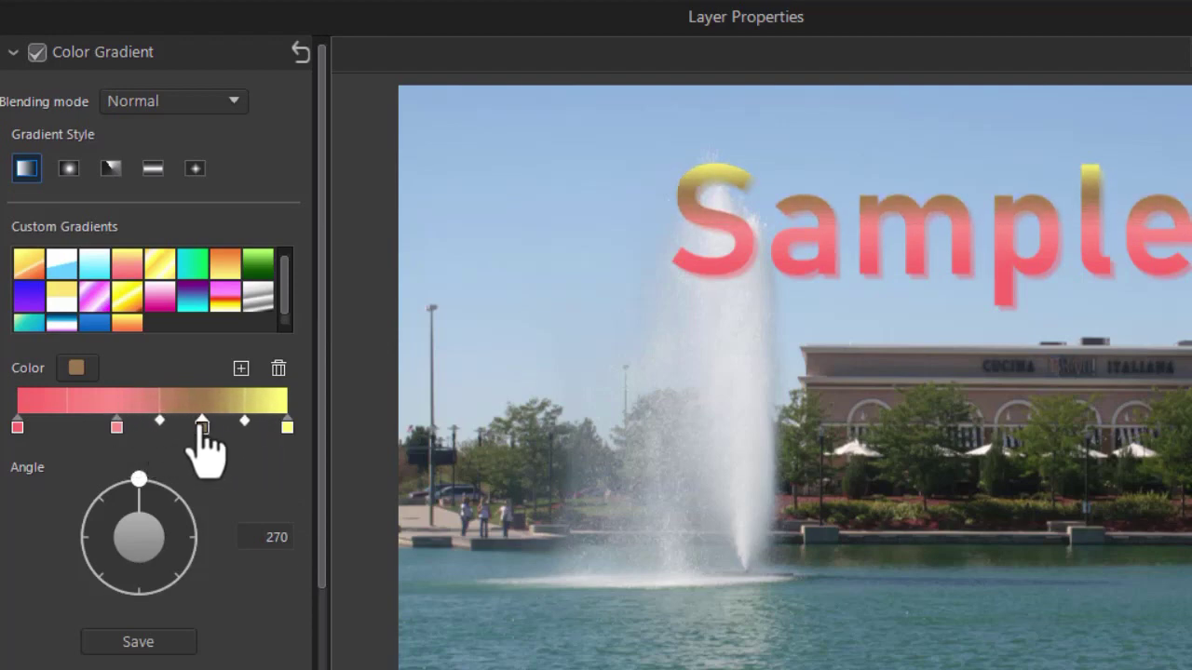
# Step: Recolour a gradient stop to cyan 00ffff to form a cyan band
pyautogui.doubleClick(76, 431)
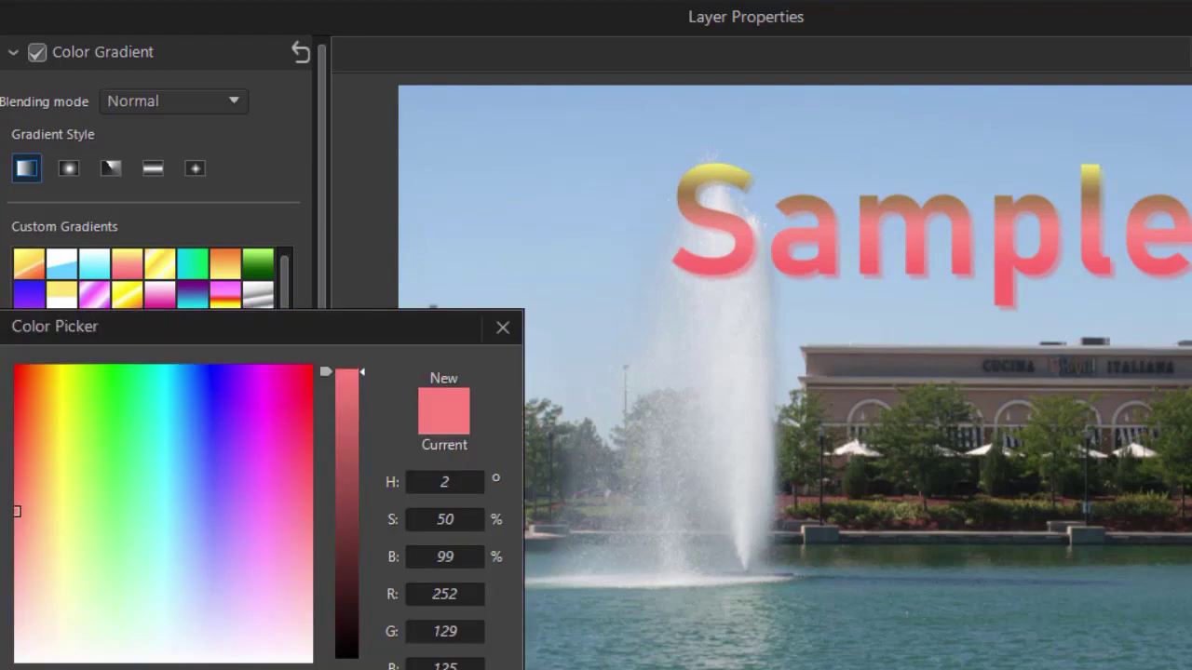
pyautogui.write('00ffff')
pyautogui.press('Return')
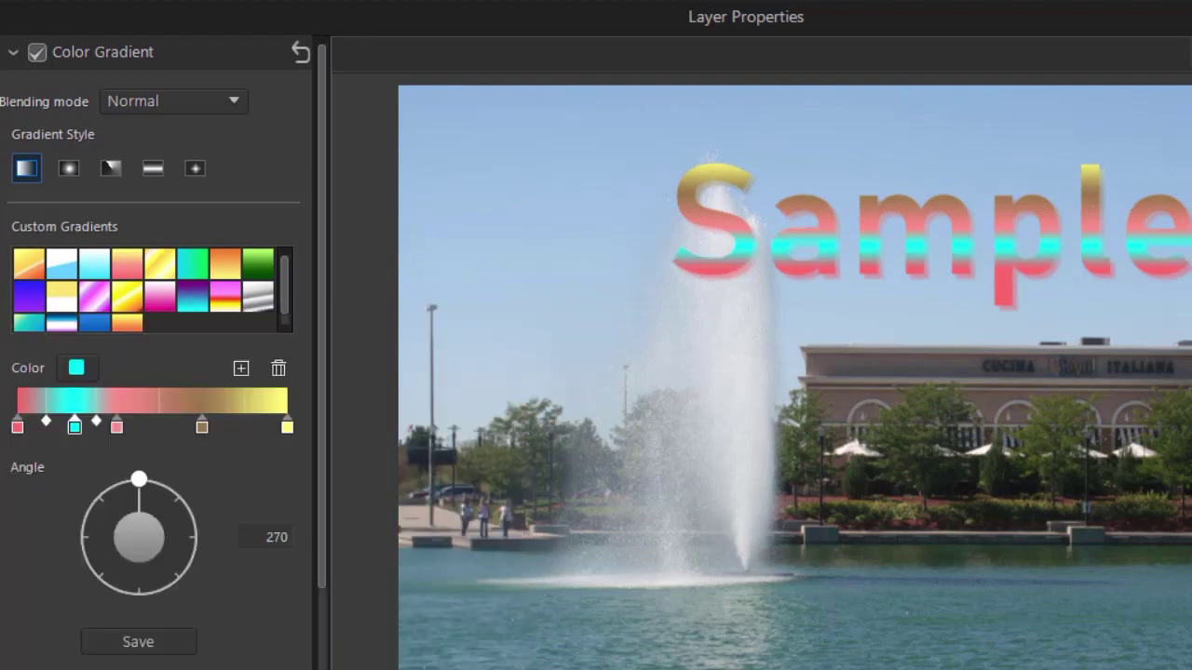
pyautogui.click(201, 426)
pyautogui.scroll(3, 202, 447)
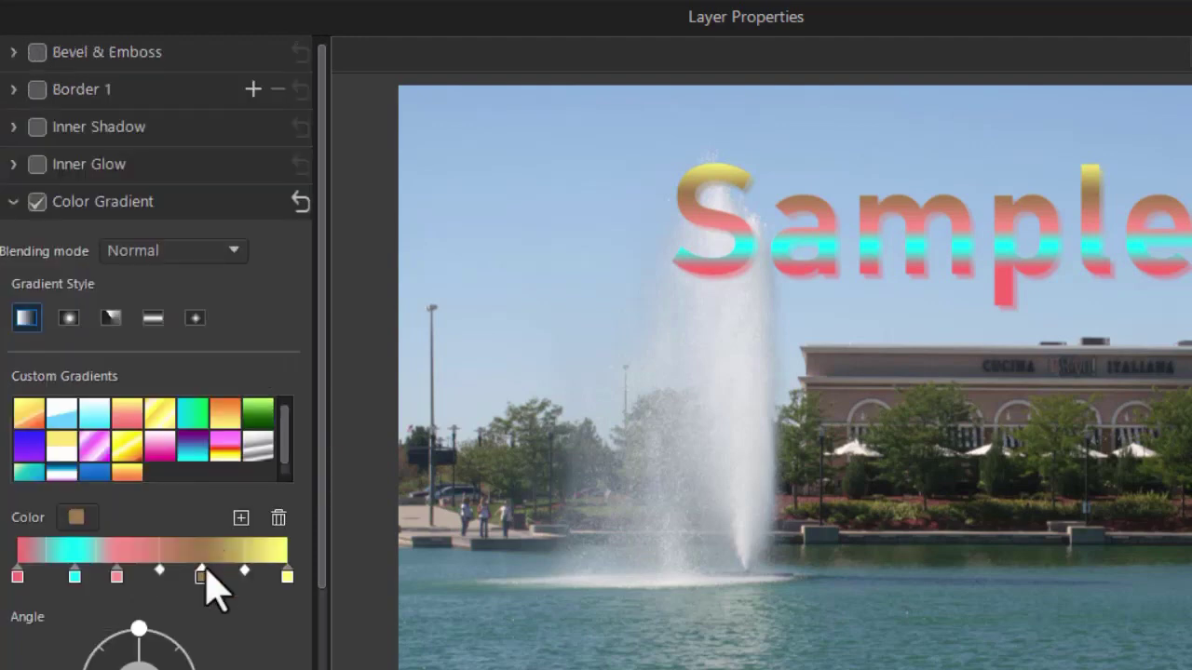
# Step: Delete the brown stop, rearrange the pink and cyan stops, tweak the angle, and switch to radial style
pyautogui.click(278, 520)
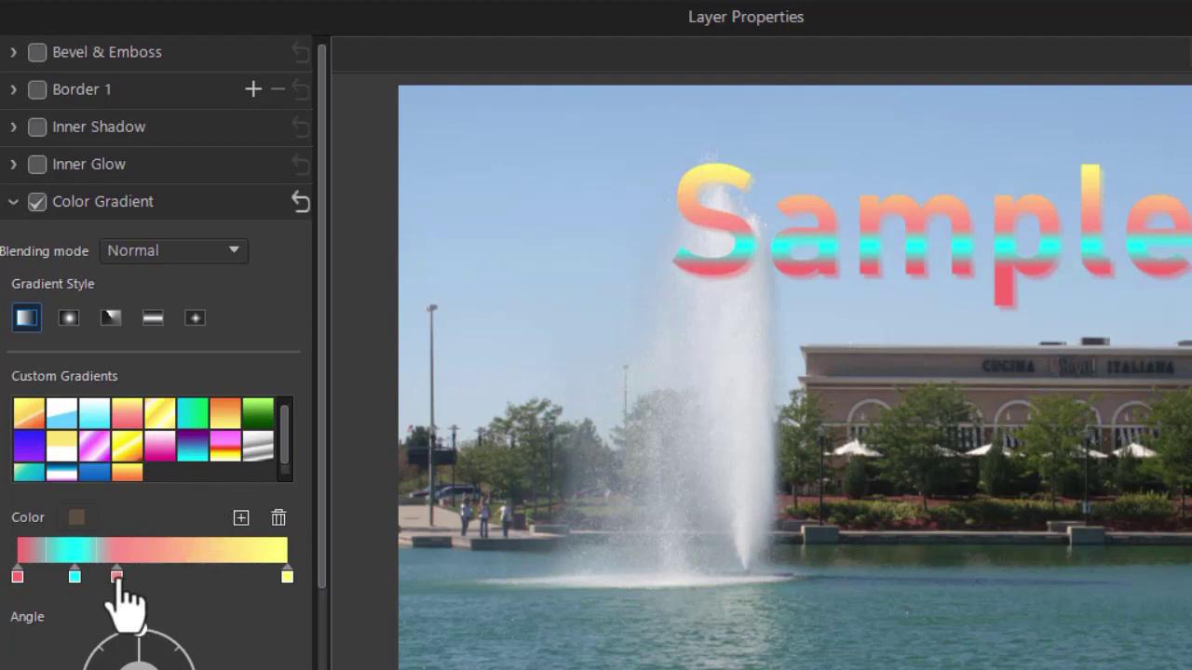
pyautogui.moveTo(117, 577); pyautogui.dragTo(162, 577)
pyautogui.moveTo(48, 577); pyautogui.dragTo(191, 579)
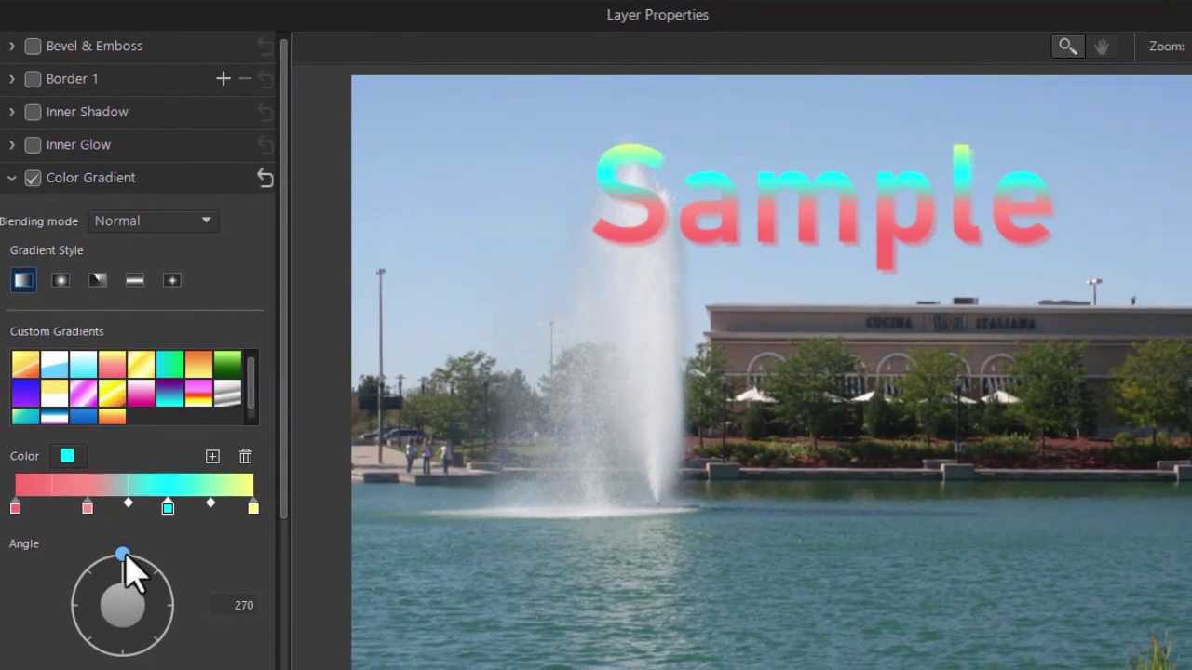
pyautogui.moveTo(124, 556)
pyautogui.mouseDown()
pyautogui.moveTo(94, 562)
pyautogui.moveTo(78, 611)
pyautogui.moveTo(94, 652)
pyautogui.moveTo(93, 555)
pyautogui.moveTo(124, 556)
pyautogui.mouseUp()
pyautogui.click(61, 281)
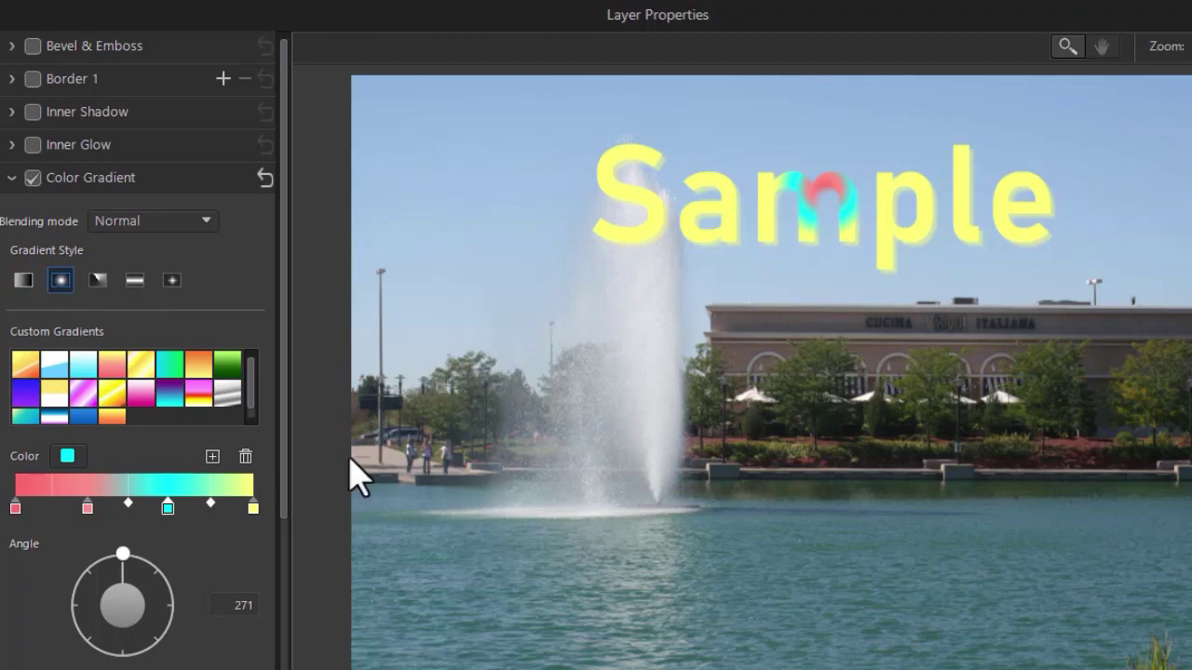
# Step: Shift the cyan and pink stops right and rotate the radial gradient to 338°
pyautogui.moveTo(168, 507); pyautogui.dragTo(209, 507)
pyautogui.moveTo(87, 508); pyautogui.dragTo(207, 507)
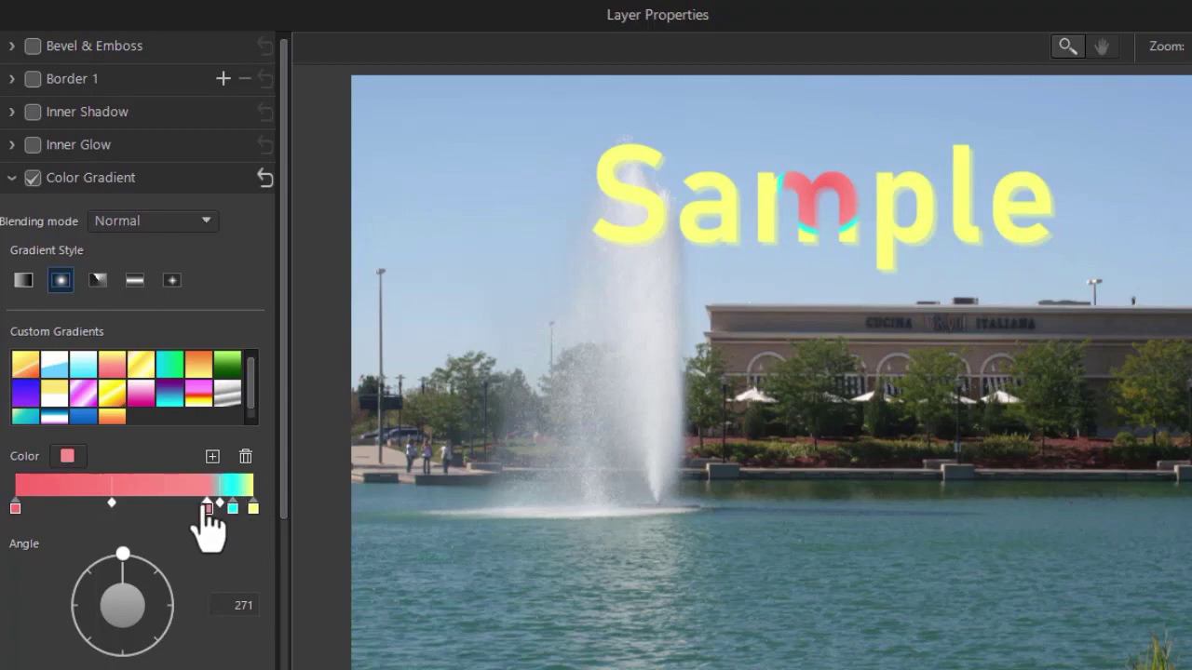
pyautogui.moveTo(122, 556); pyautogui.dragTo(173, 584)
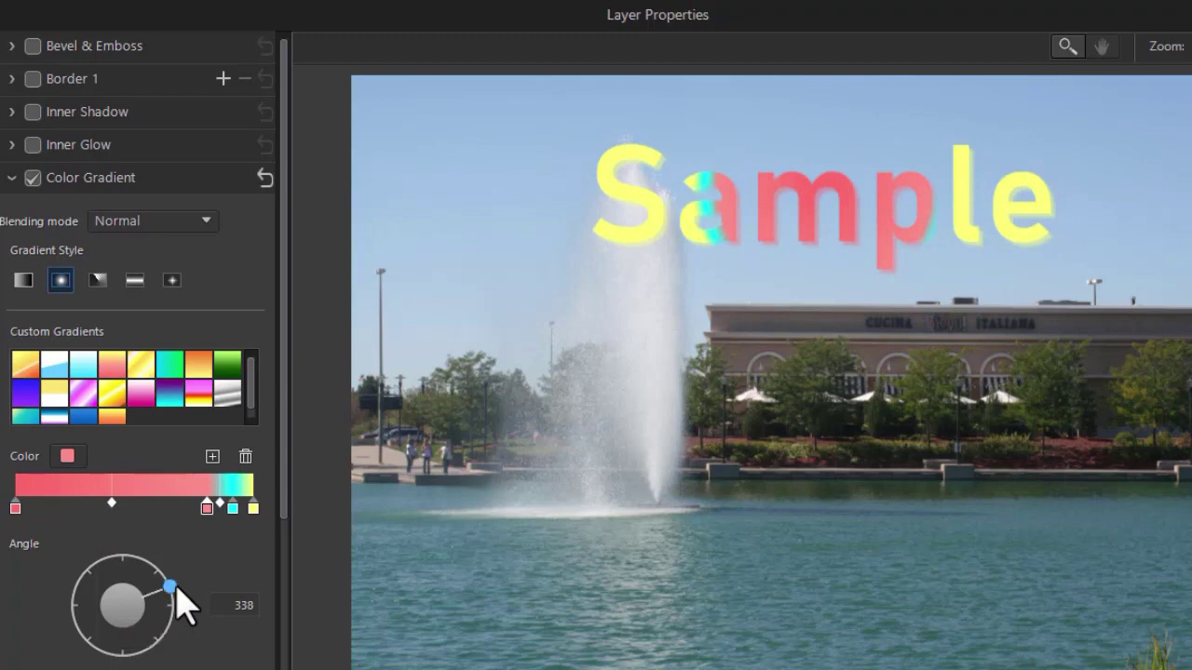
# Step: Switch to reflected gradient style at angle 214 and slide the pink and cyan stops left
pyautogui.click(98, 282)
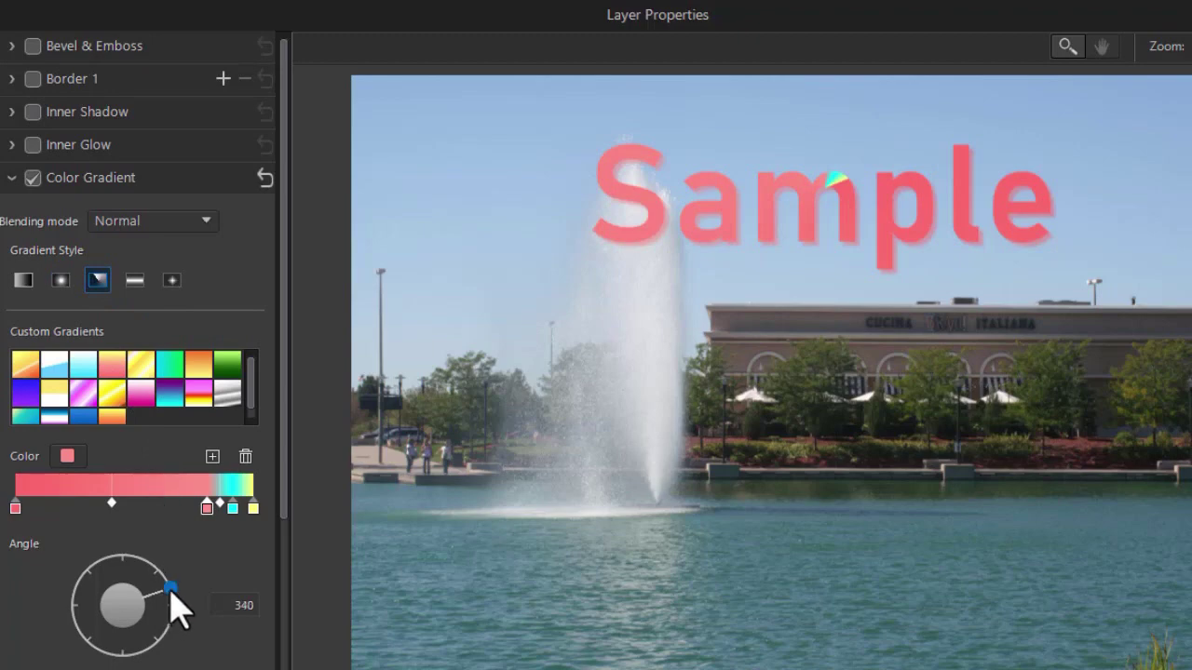
pyautogui.moveTo(170, 584); pyautogui.dragTo(67, 585)
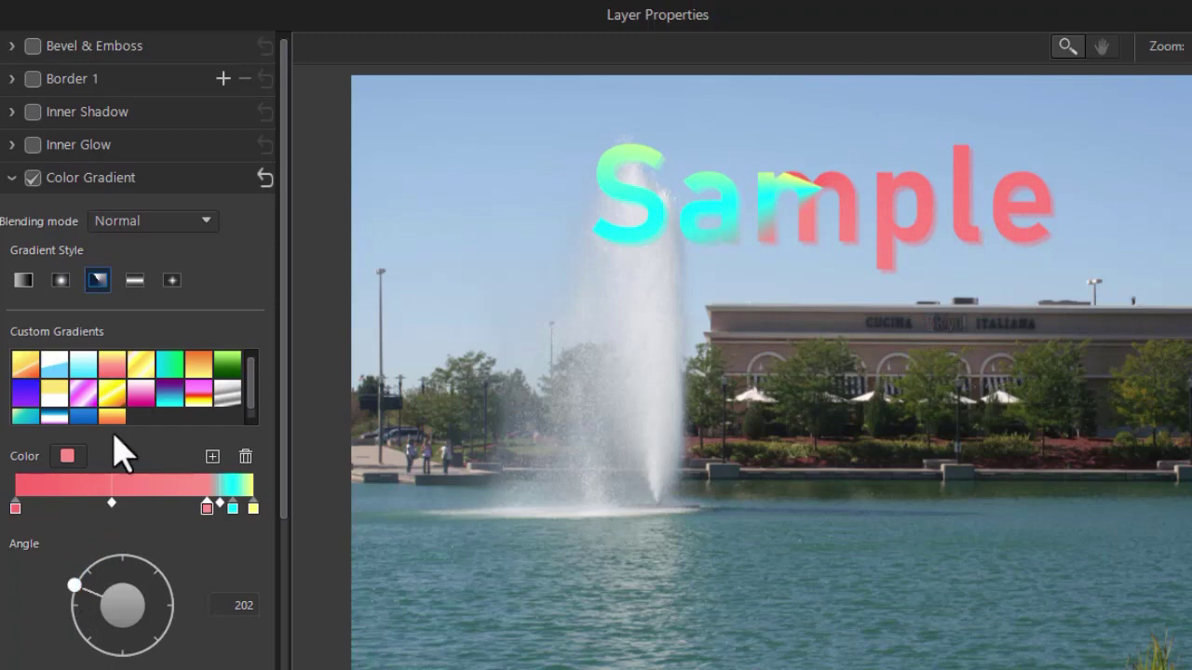
pyautogui.click(135, 280)
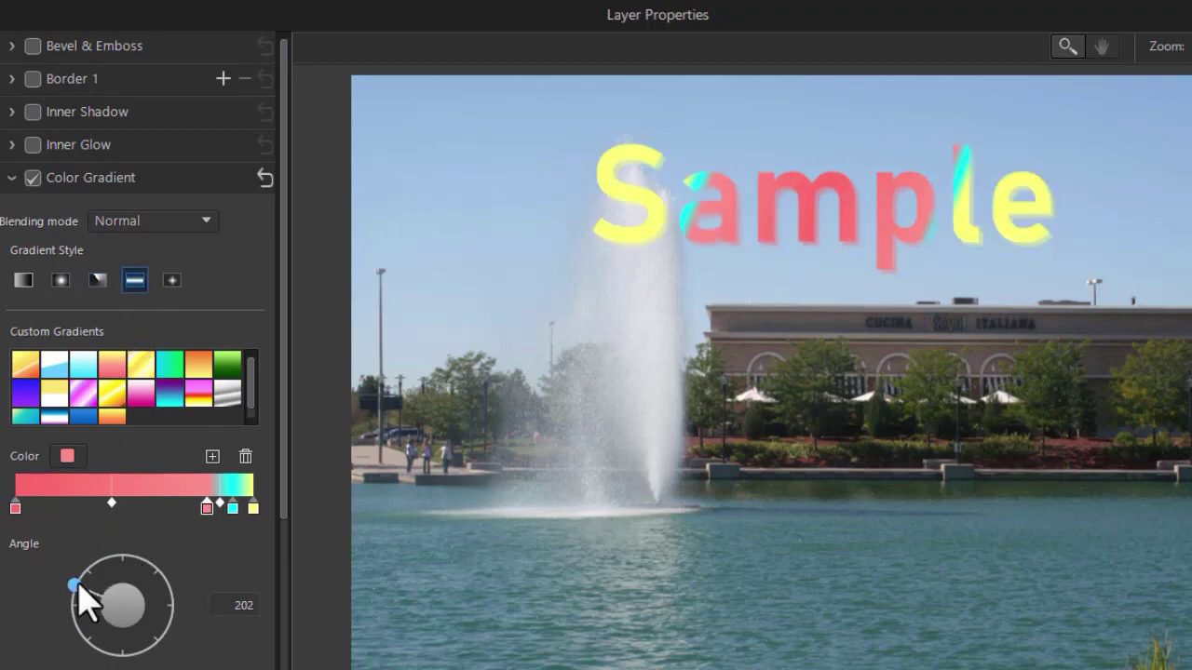
pyautogui.moveTo(79, 586)
pyautogui.mouseDown()
pyautogui.moveTo(78, 573)
pyautogui.moveTo(110, 557)
pyautogui.moveTo(192, 590)
pyautogui.moveTo(208, 639)
pyautogui.moveTo(191, 657)
pyautogui.moveTo(121, 664)
pyautogui.moveTo(98, 642)
pyautogui.moveTo(76, 573)
pyautogui.mouseUp()
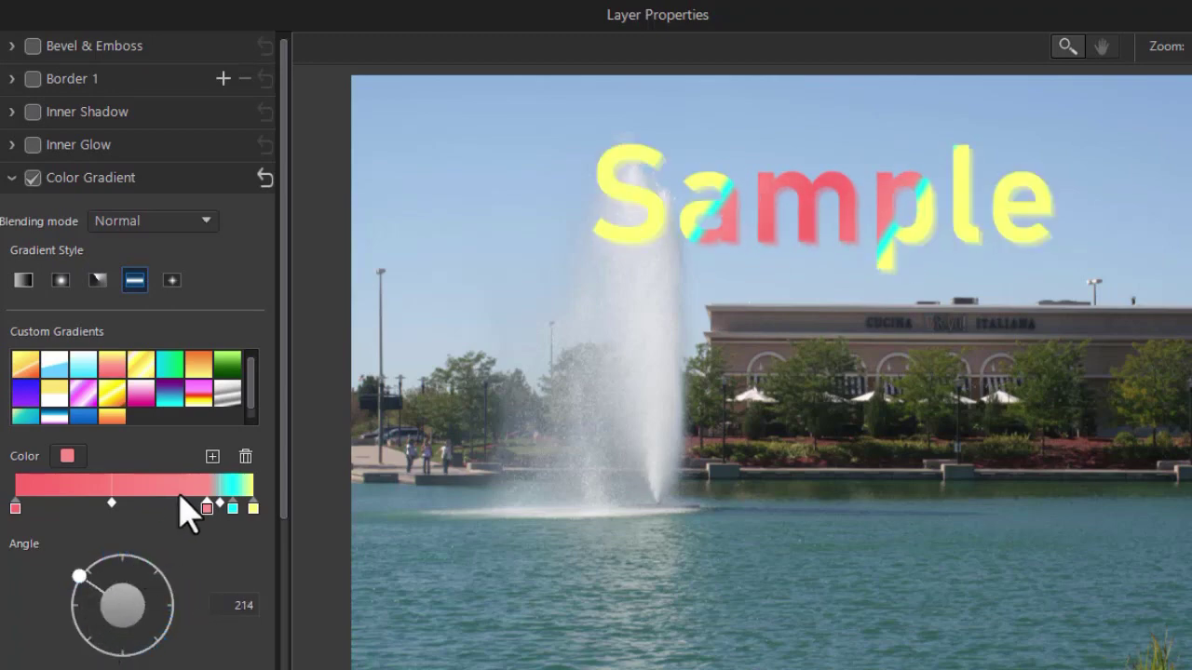
pyautogui.moveTo(207, 508); pyautogui.dragTo(118, 510)
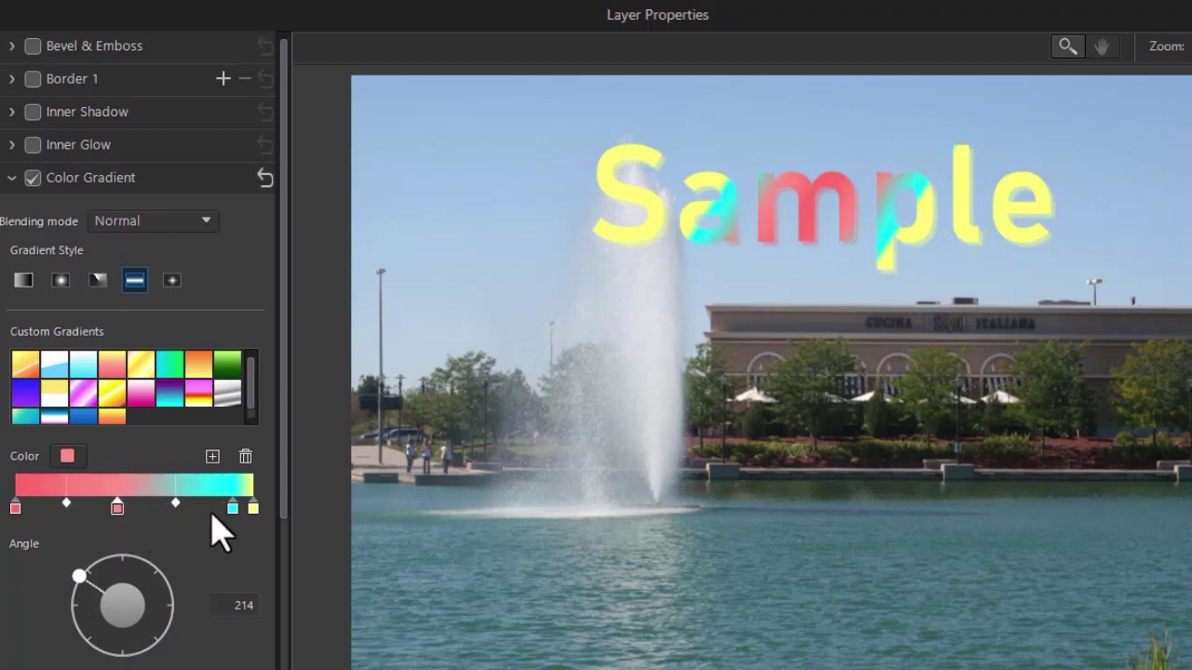
pyautogui.moveTo(233, 509); pyautogui.dragTo(174, 508)
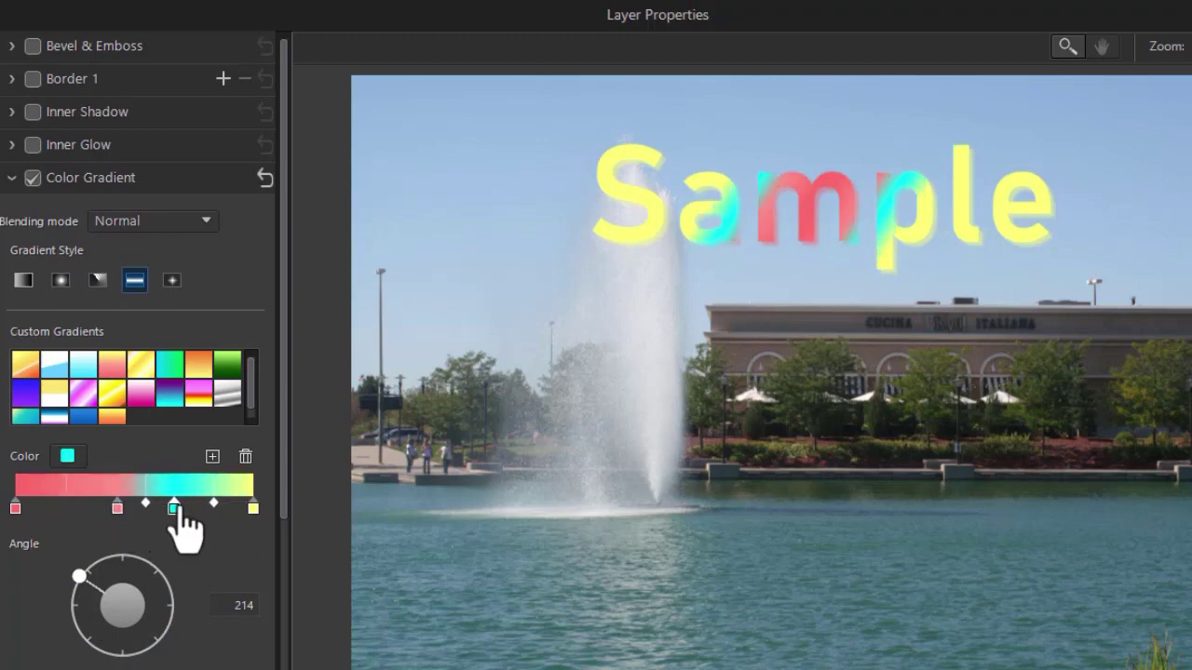
# Step: Apply the pink-to-white preset with the fifth style, reposition the pink stop, and set angle 352
pyautogui.click(140, 392)
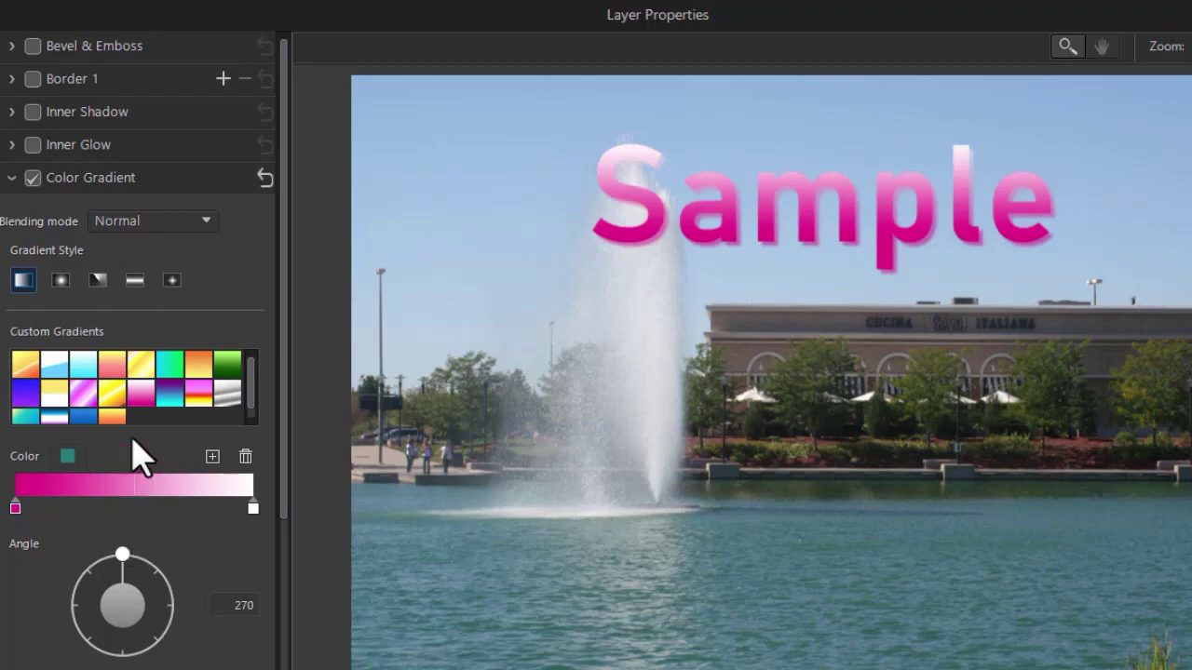
pyautogui.click(173, 281)
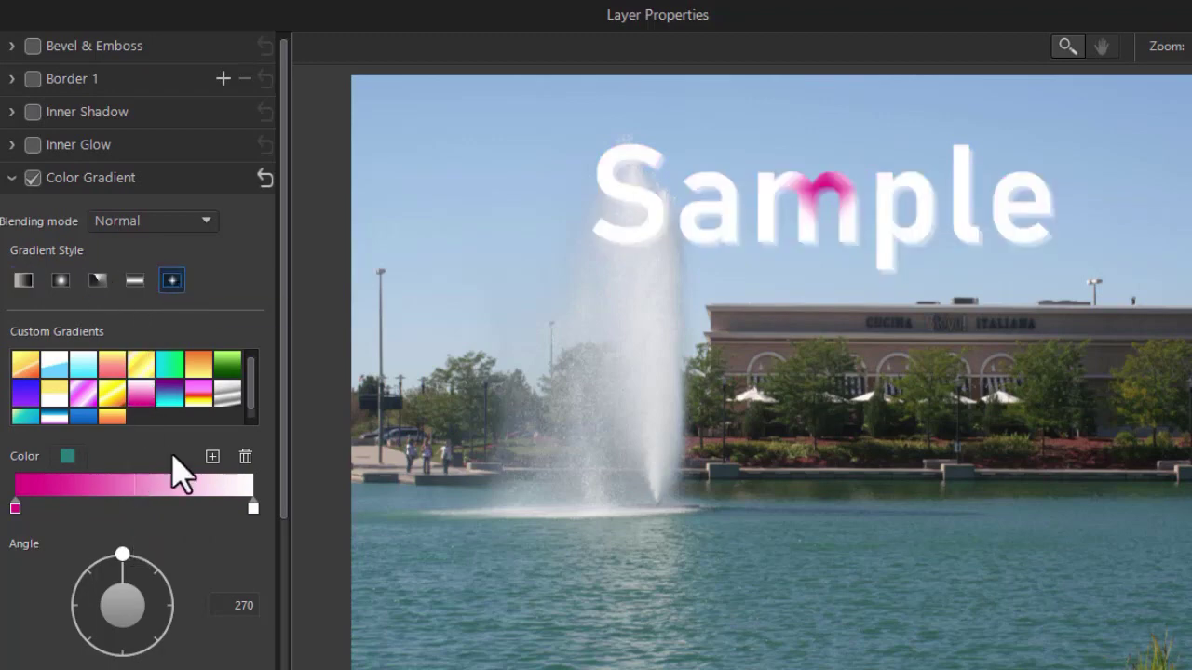
pyautogui.click(15, 508)
pyautogui.click(108, 508)
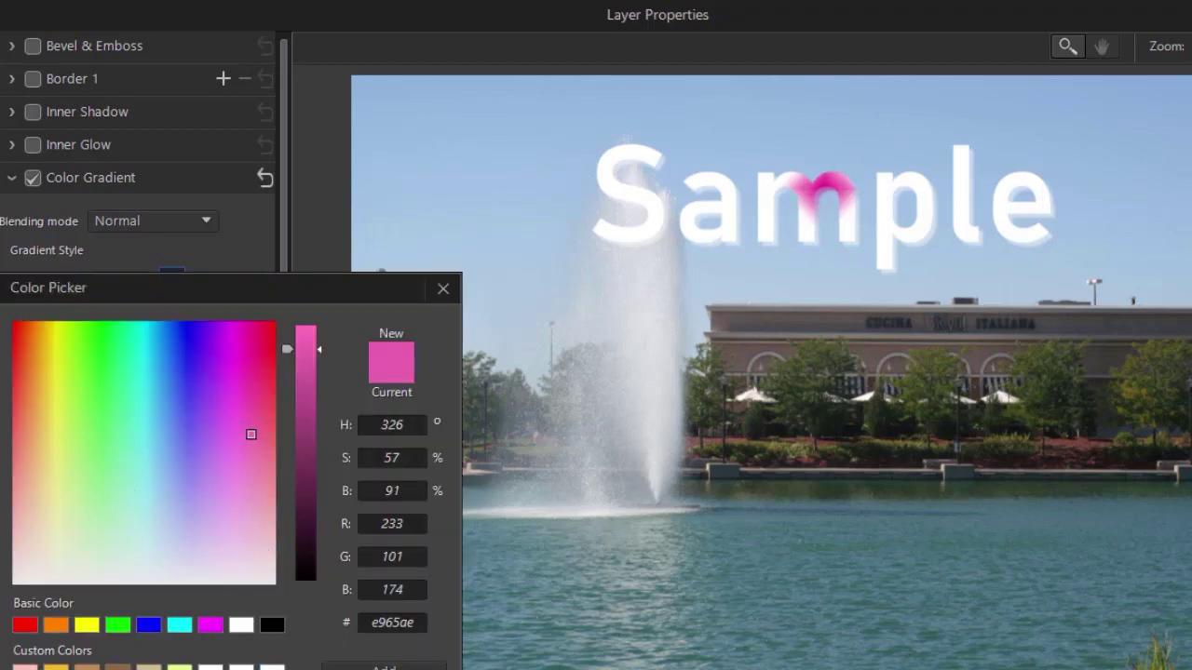
pyautogui.press('Escape')
pyautogui.moveTo(107, 512); pyautogui.dragTo(166, 510)
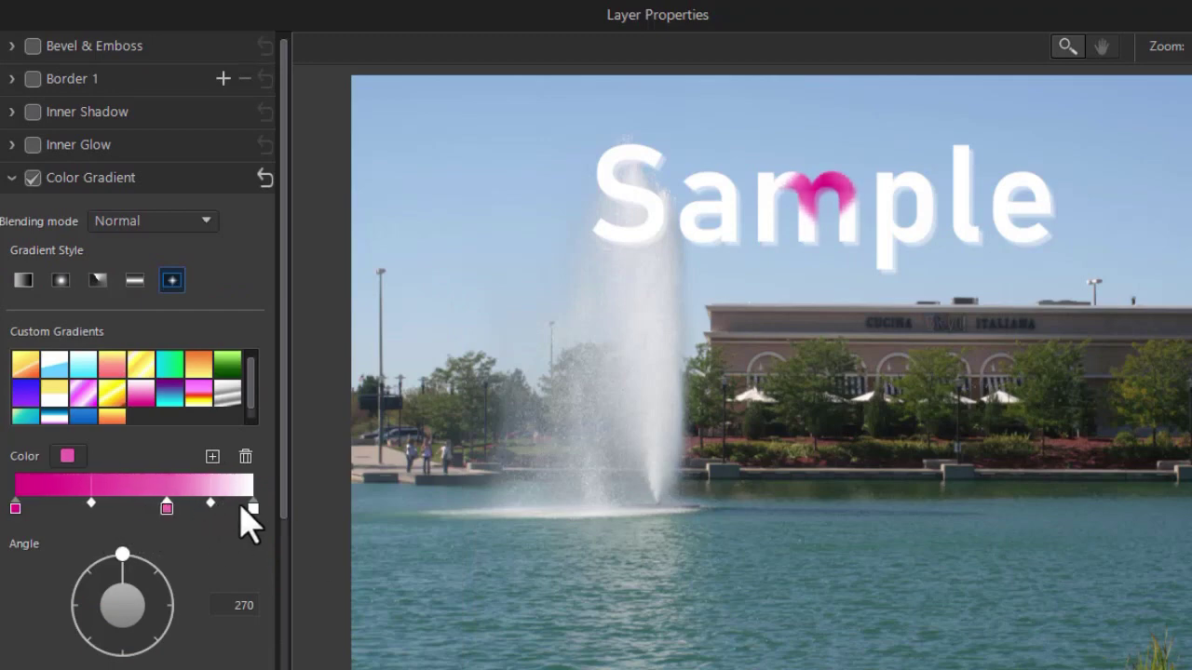
pyautogui.click(254, 508)
pyautogui.moveTo(166, 508); pyautogui.dragTo(193, 508)
pyautogui.moveTo(123, 556); pyautogui.dragTo(239, 598)
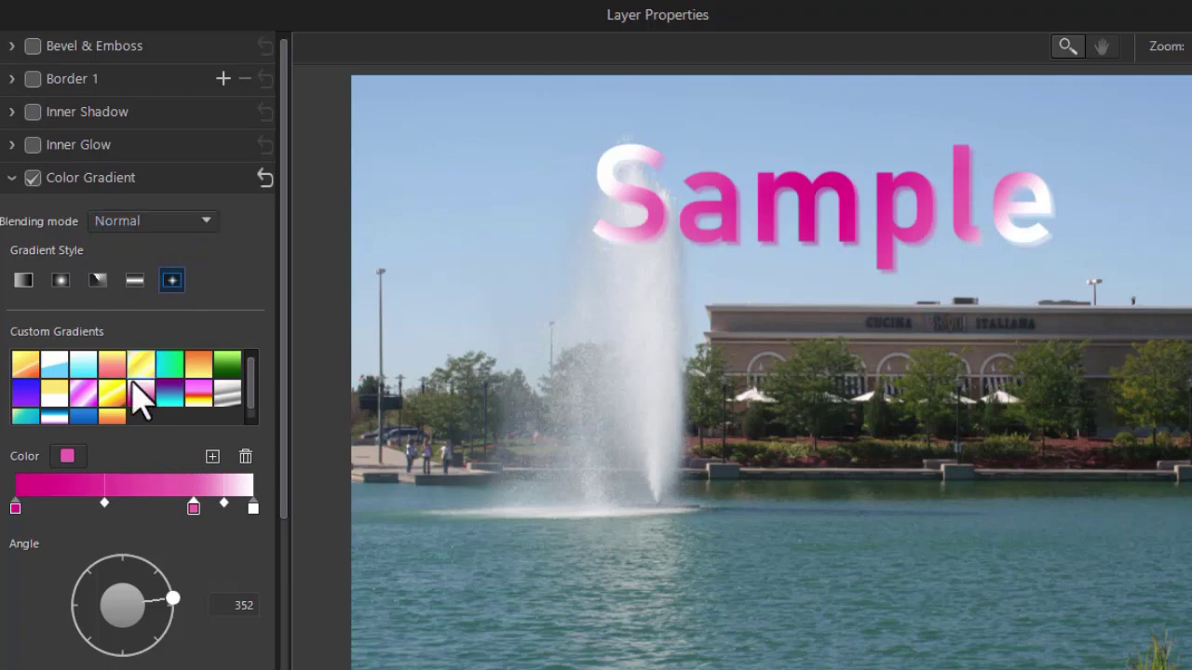
# Step: Add a bright green stop to the gradient and start saving it as a custom preset
pyautogui.scroll(-2, 293, 556)
pyautogui.scroll(-3, 294, 577)
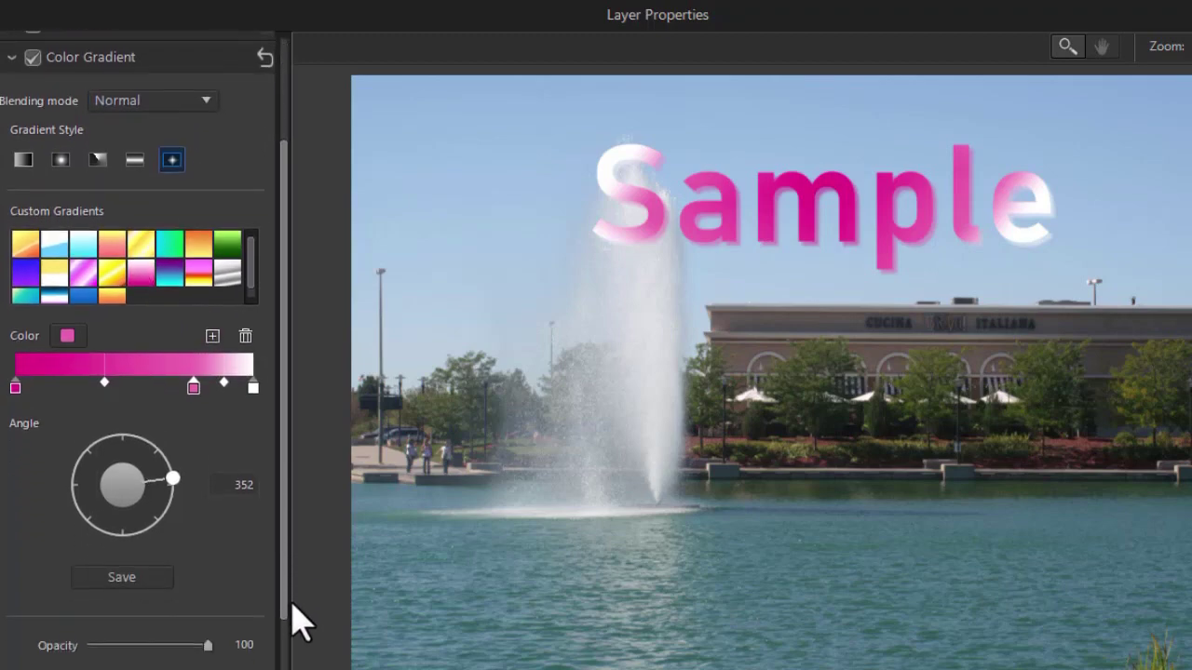
pyautogui.scroll(1, 289, 615)
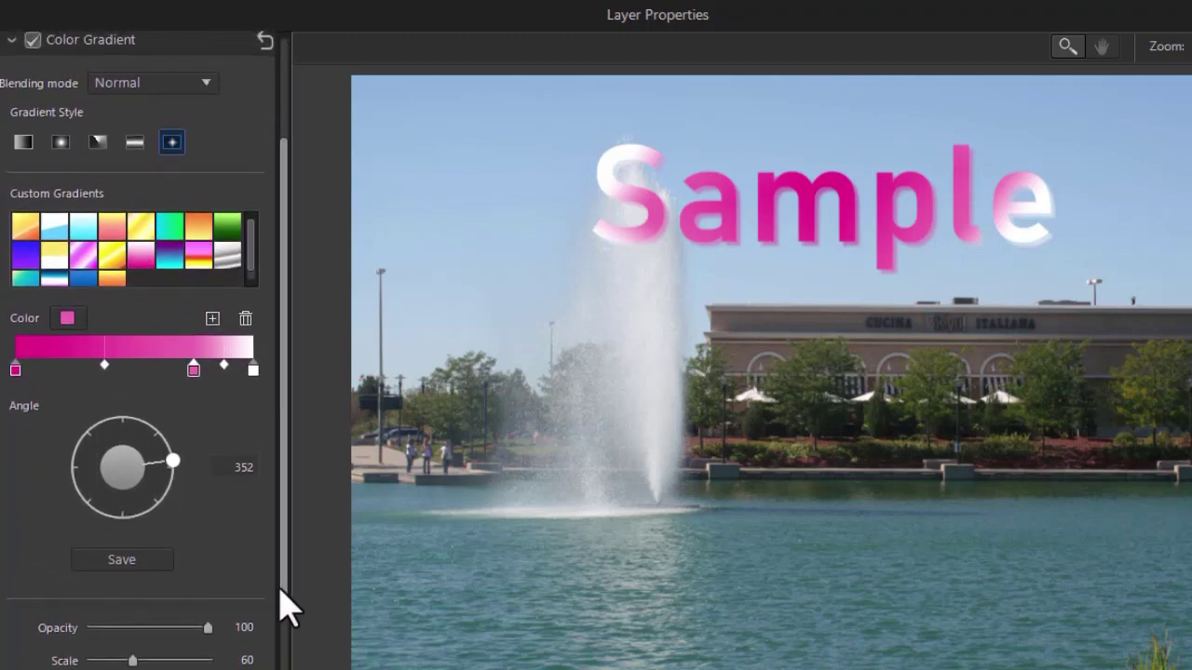
pyautogui.doubleClick(139, 372)
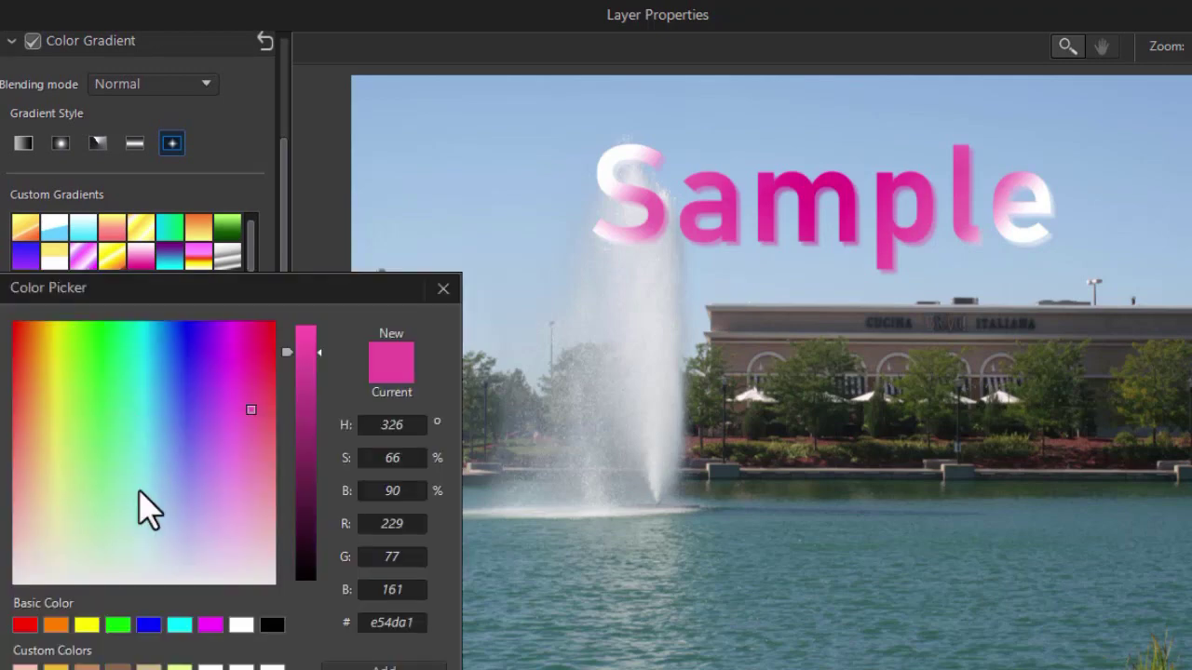
pyautogui.click(104, 363)
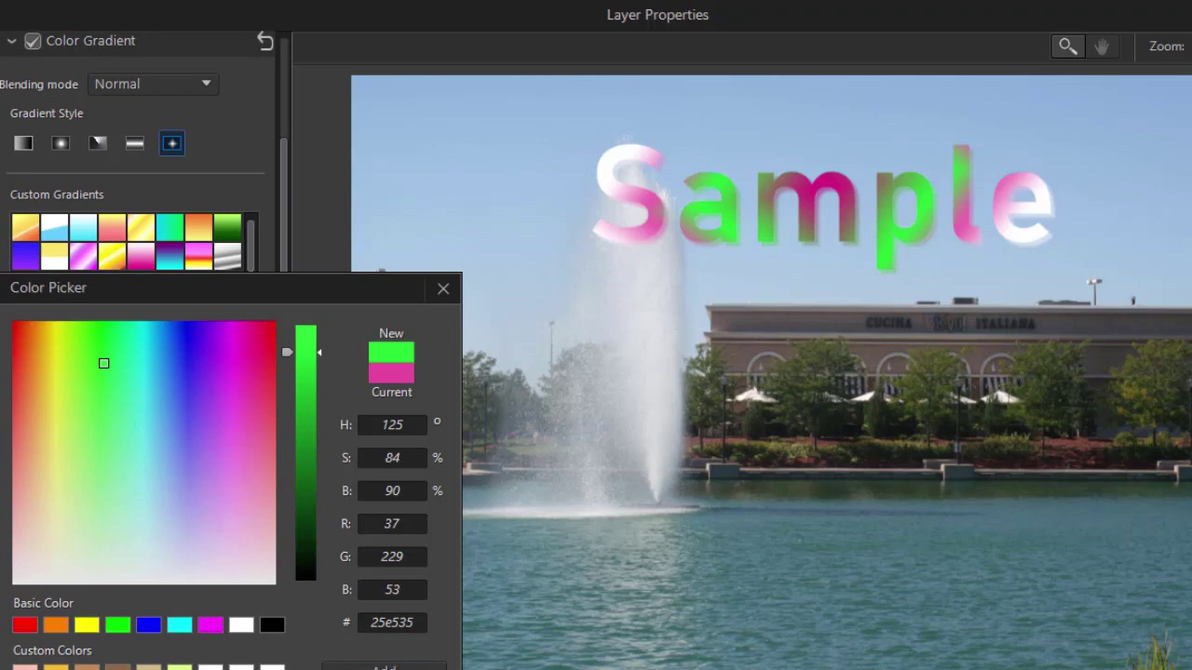
pyautogui.press('Return')
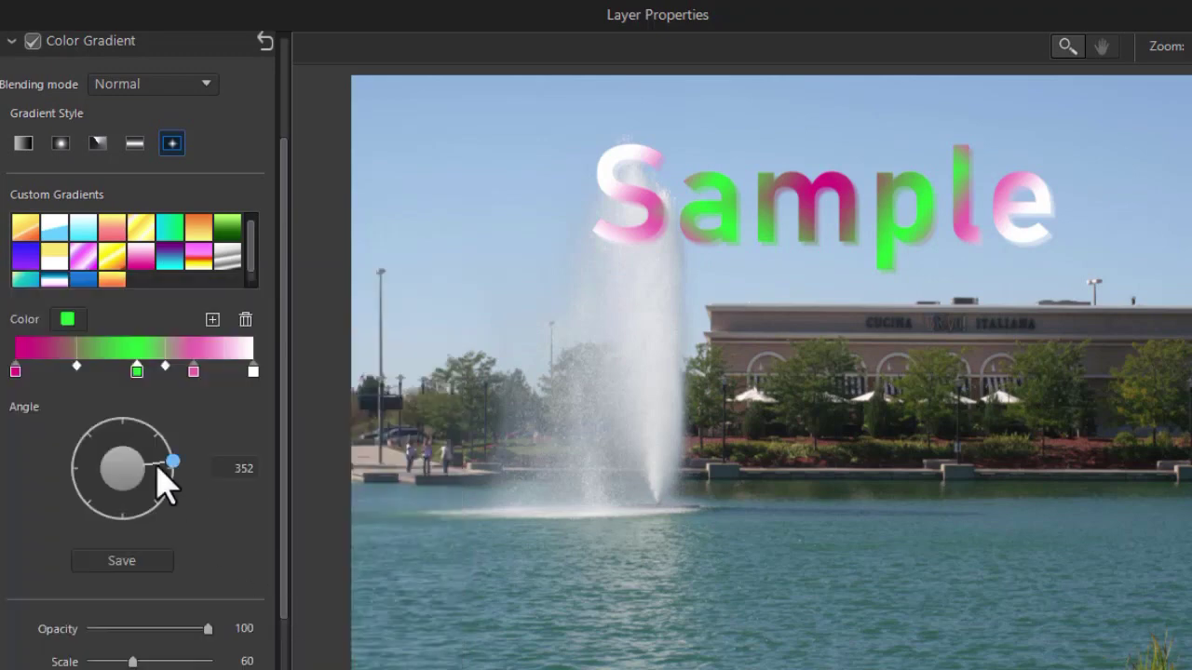
pyautogui.click(131, 563)
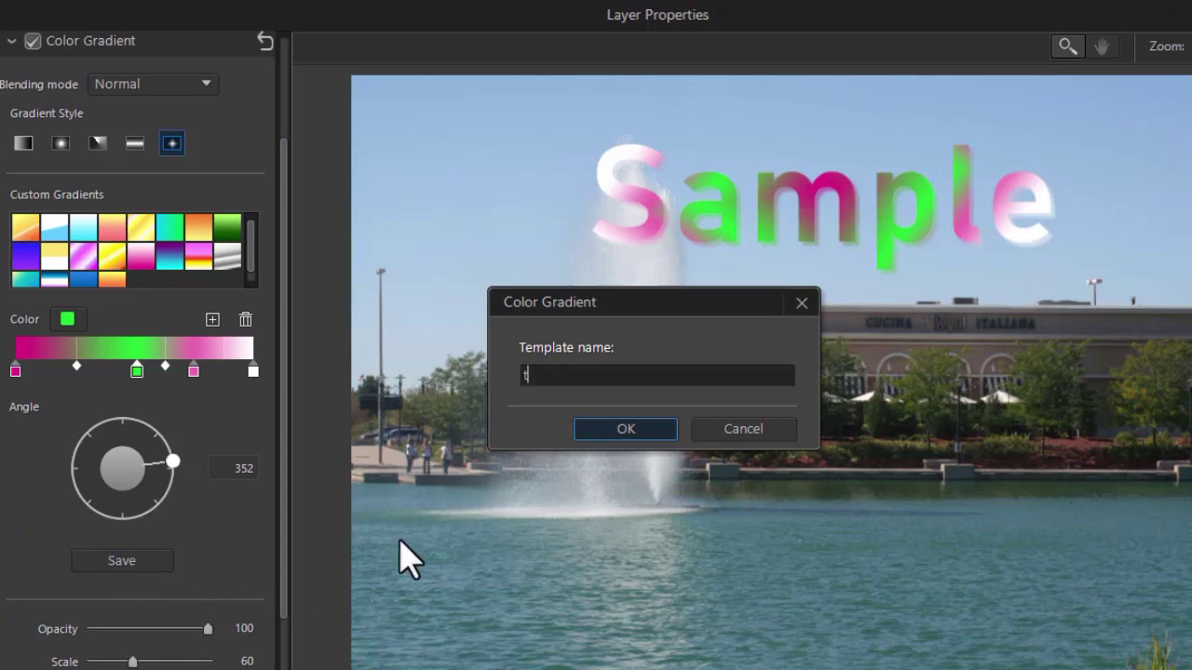
# Step: Save the preset as 'tes', then set the gradient opacity to 96 and scale to 62
pyautogui.write('tes')
pyautogui.press('Return')
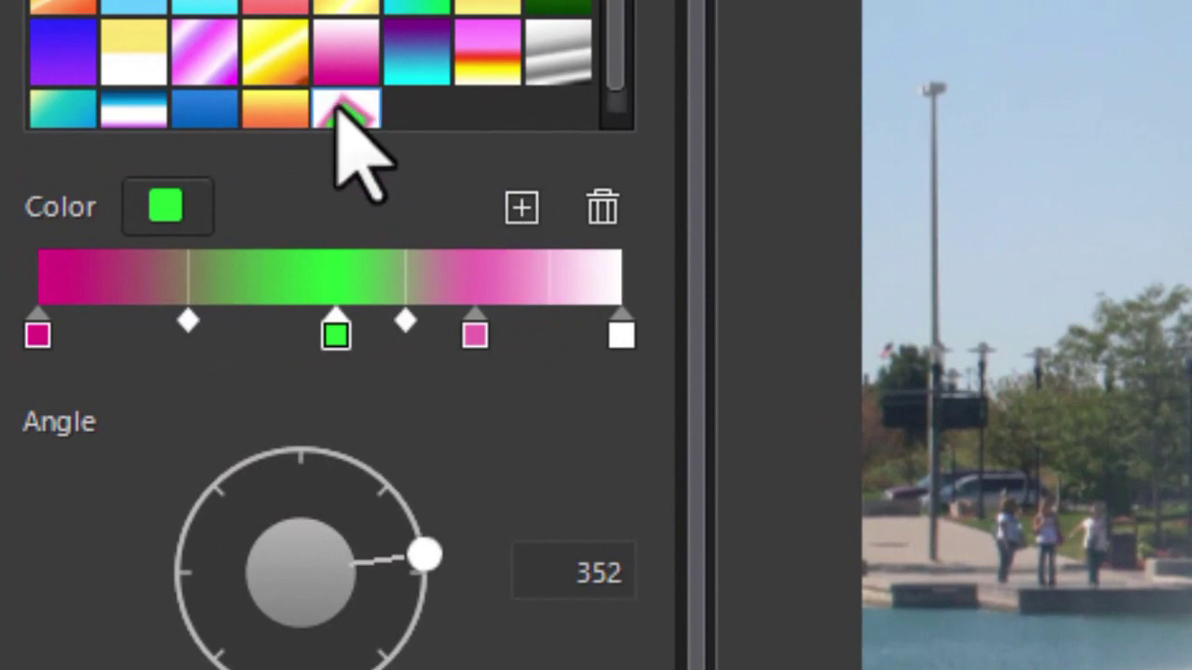
pyautogui.moveTo(606, 75); pyautogui.dragTo(613, 107)
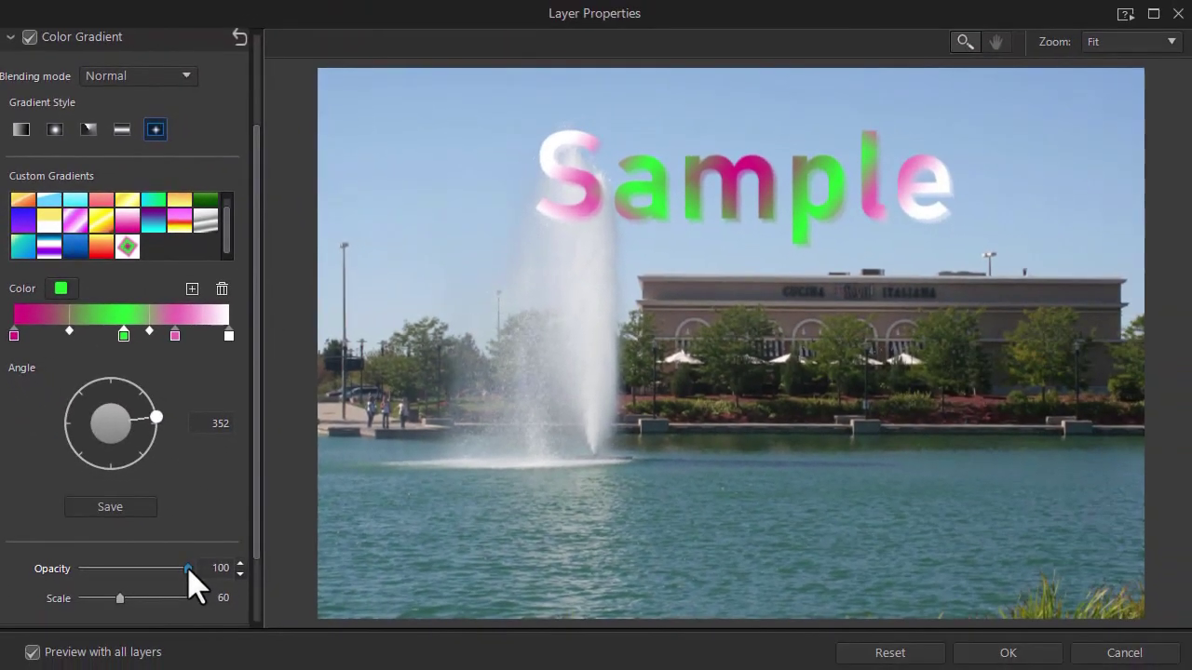
pyautogui.moveTo(188, 568)
pyautogui.mouseDown()
pyautogui.moveTo(92, 551)
pyautogui.moveTo(183, 569)
pyautogui.mouseUp()
pyautogui.moveTo(121, 599)
pyautogui.mouseDown()
pyautogui.moveTo(191, 601)
pyautogui.moveTo(78, 599)
pyautogui.moveTo(121, 597)
pyautogui.mouseUp()
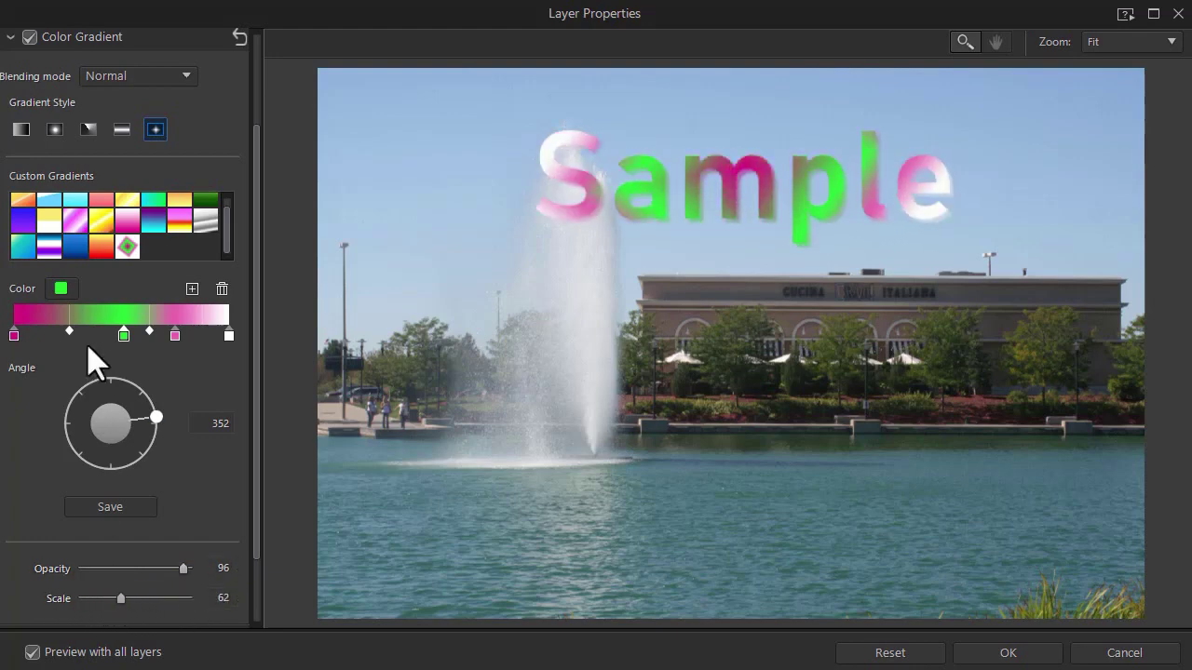
pyautogui.click(56, 129)
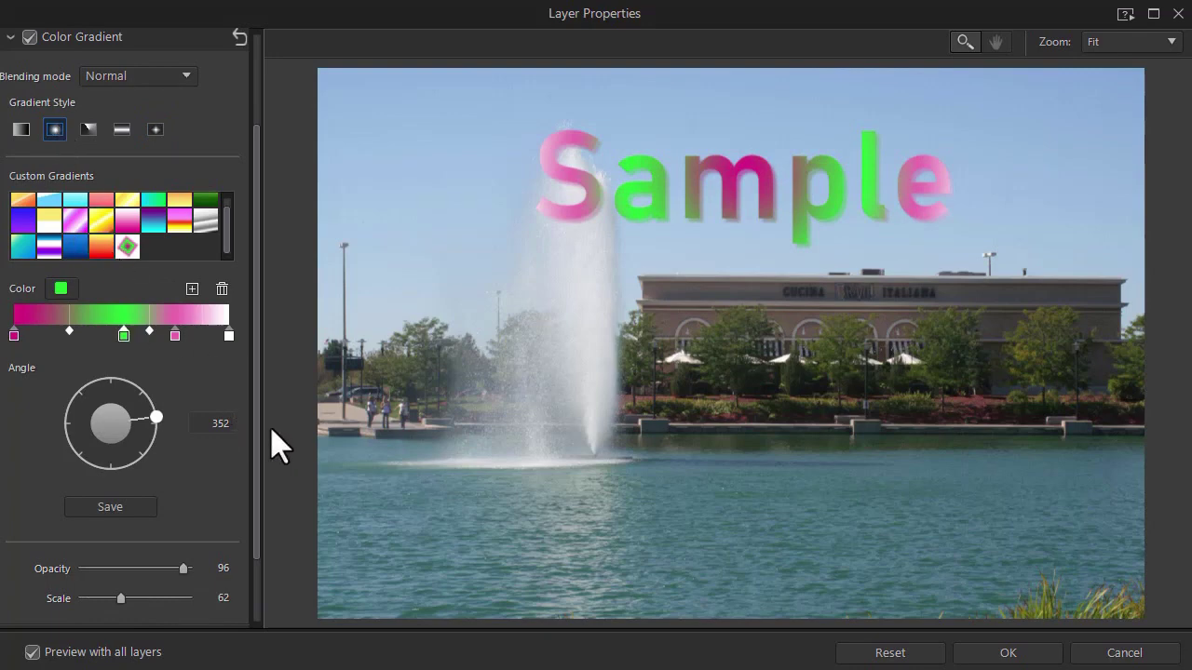
# Step: Reset the Color Gradient effect to switch it off and collapse its section
pyautogui.scroll(-2, 261, 466)
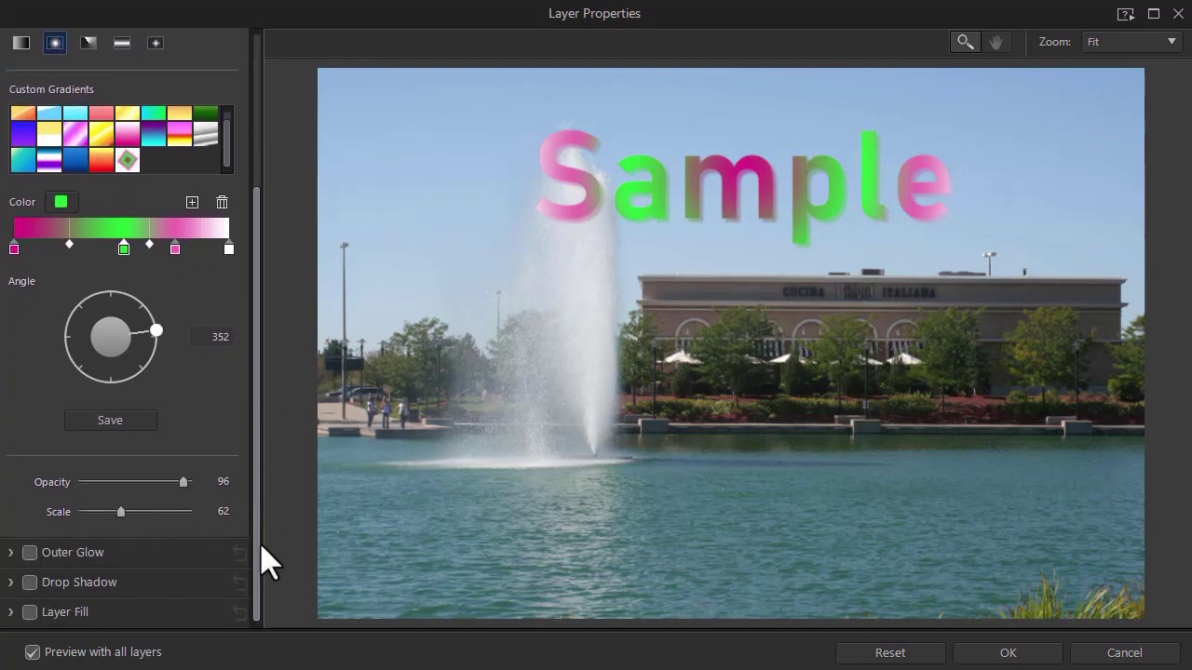
pyautogui.scroll(4, 259, 447)
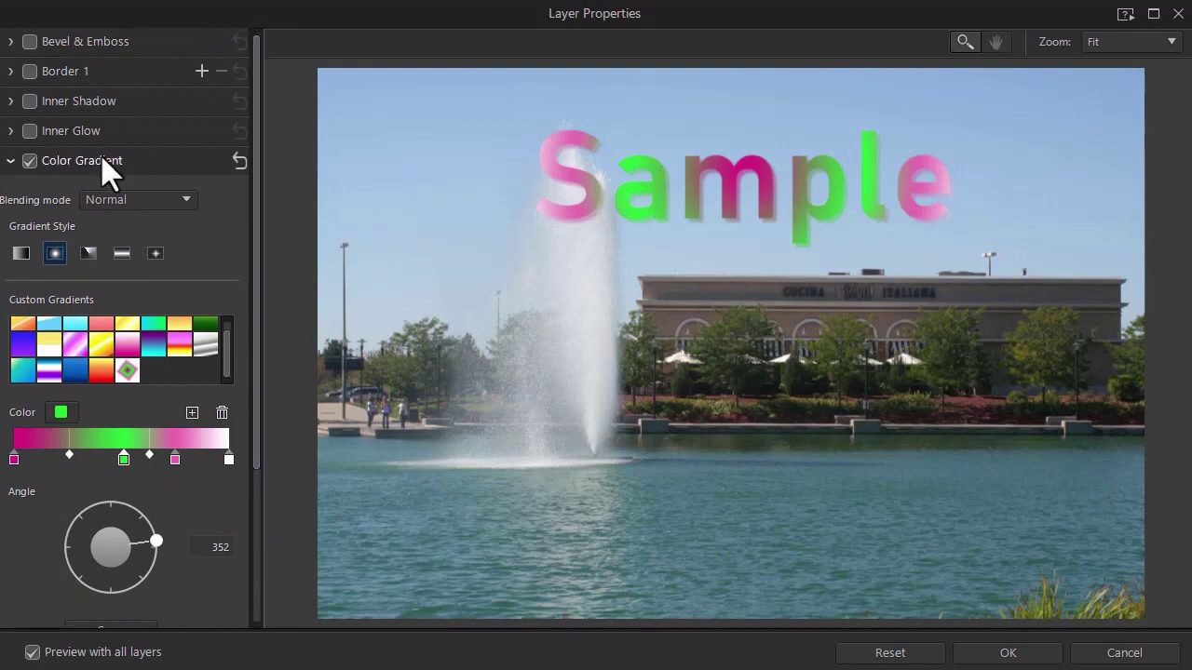
pyautogui.click(241, 161)
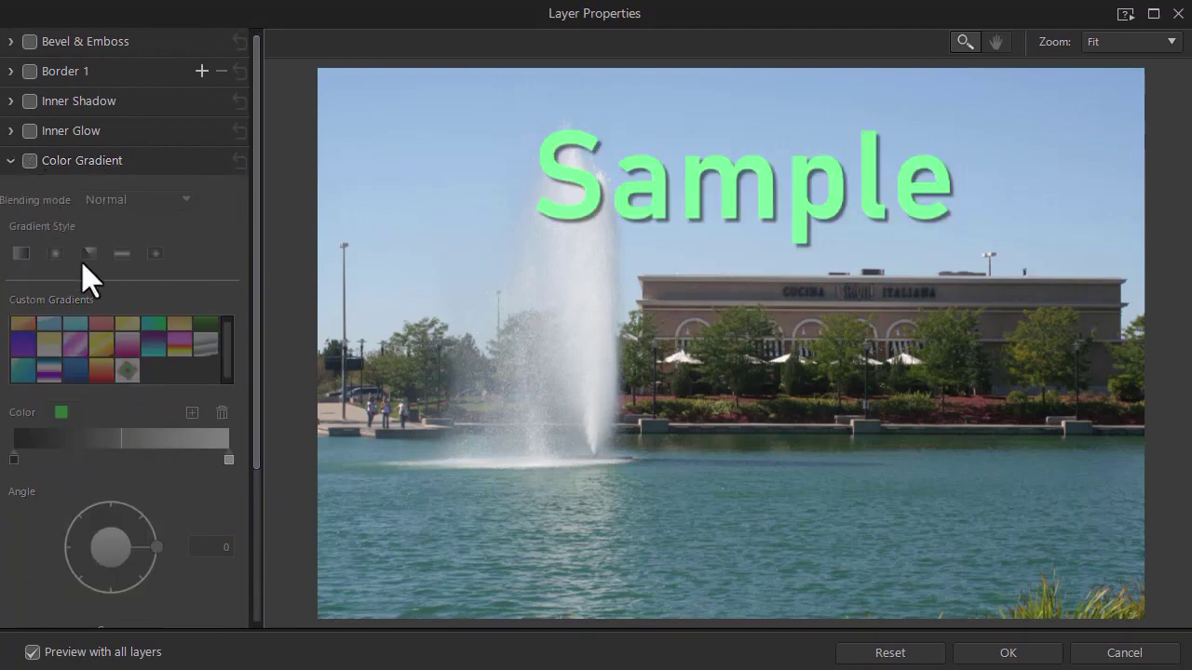
pyautogui.click(12, 162)
# Step: Turn on Outer Glow for the Sample text at full opacity with a blue colour
pyautogui.click(11, 191)
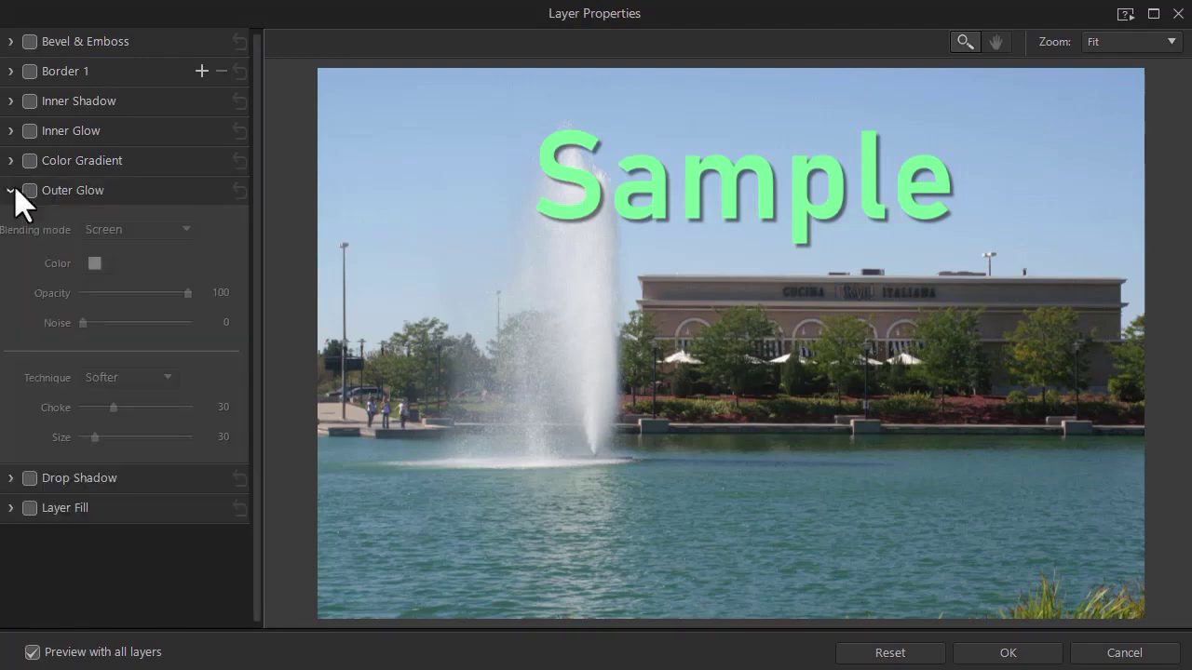
pyautogui.click(30, 190)
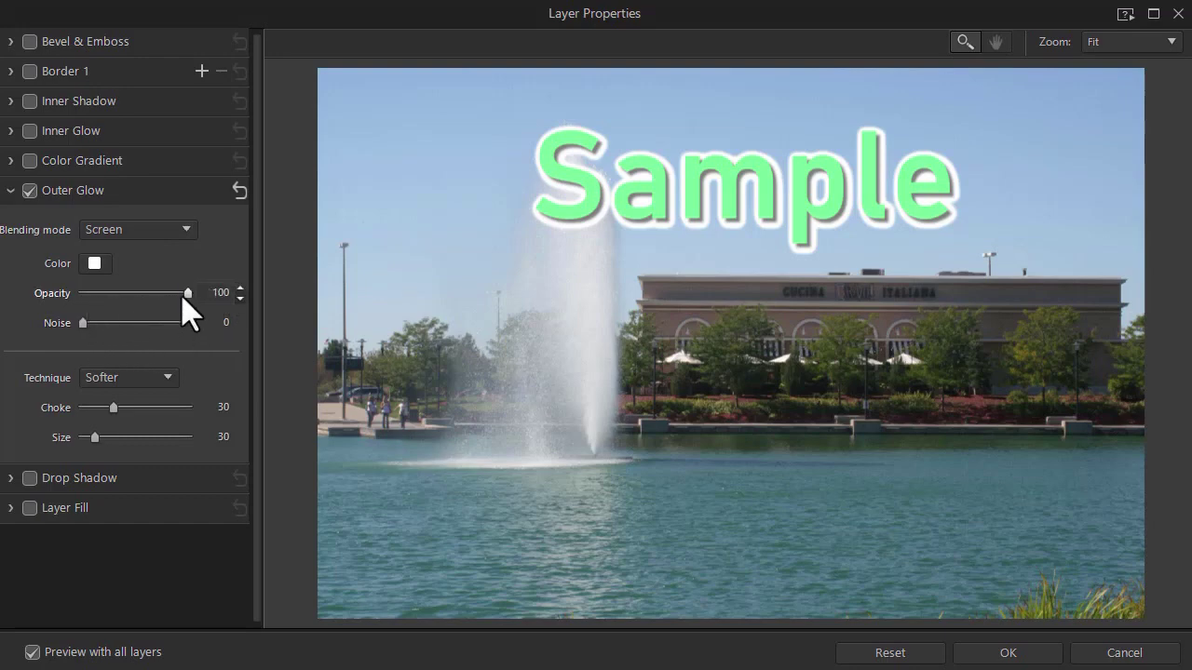
pyautogui.moveTo(185, 293)
pyautogui.mouseDown()
pyautogui.moveTo(103, 293)
pyautogui.moveTo(197, 295)
pyautogui.mouseUp()
pyautogui.click(97, 265)
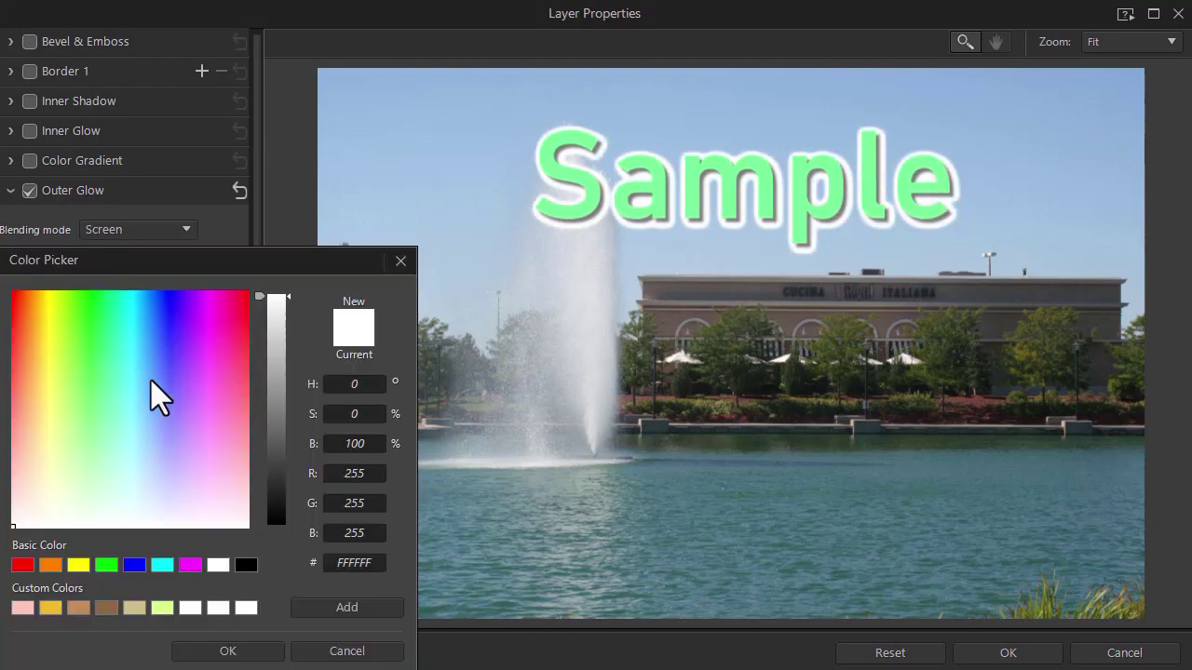
pyautogui.click(166, 320)
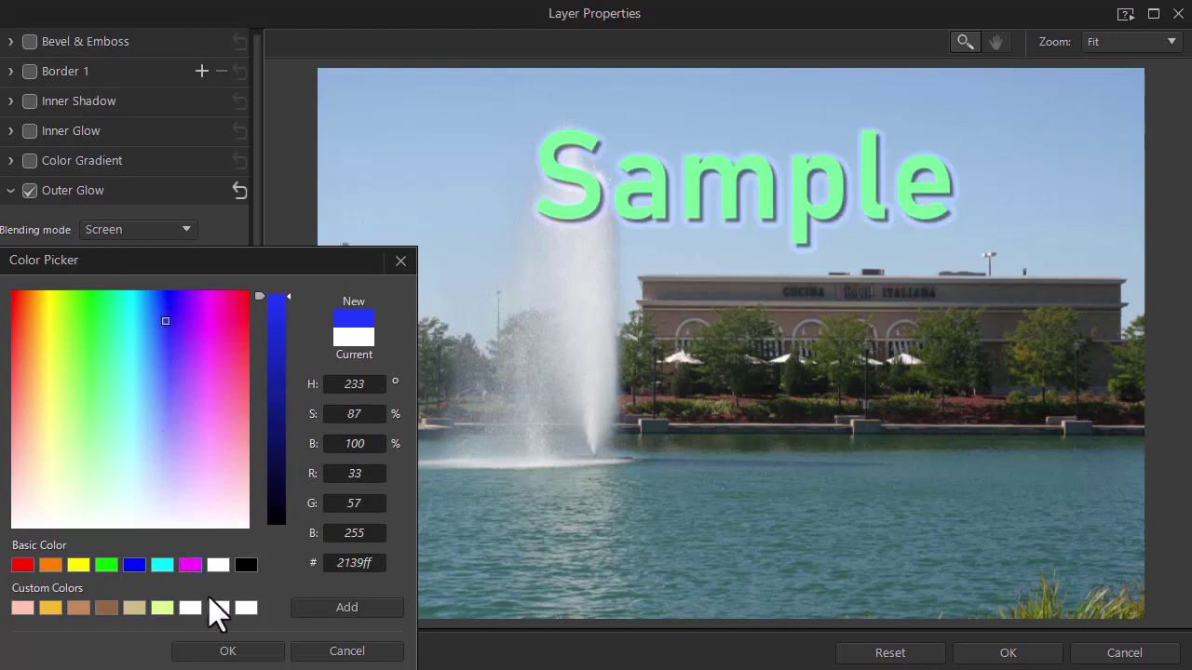
pyautogui.click(228, 651)
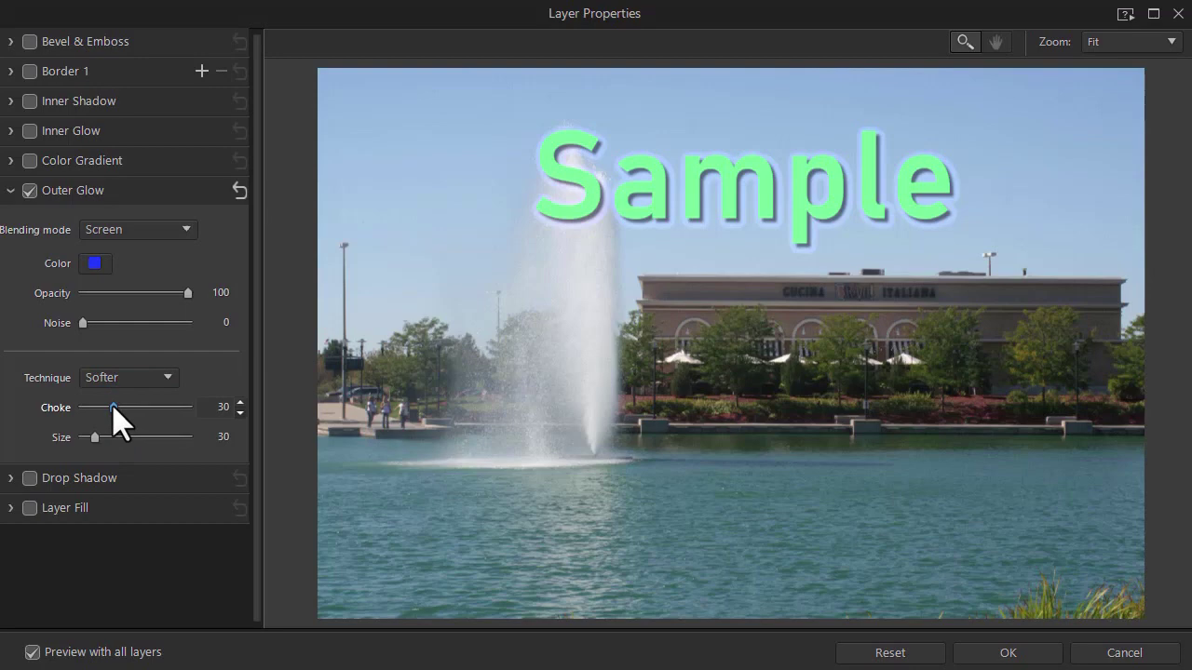
# Step: Set the glow technique to Precise with choke 44 and size 81
pyautogui.click(171, 386)
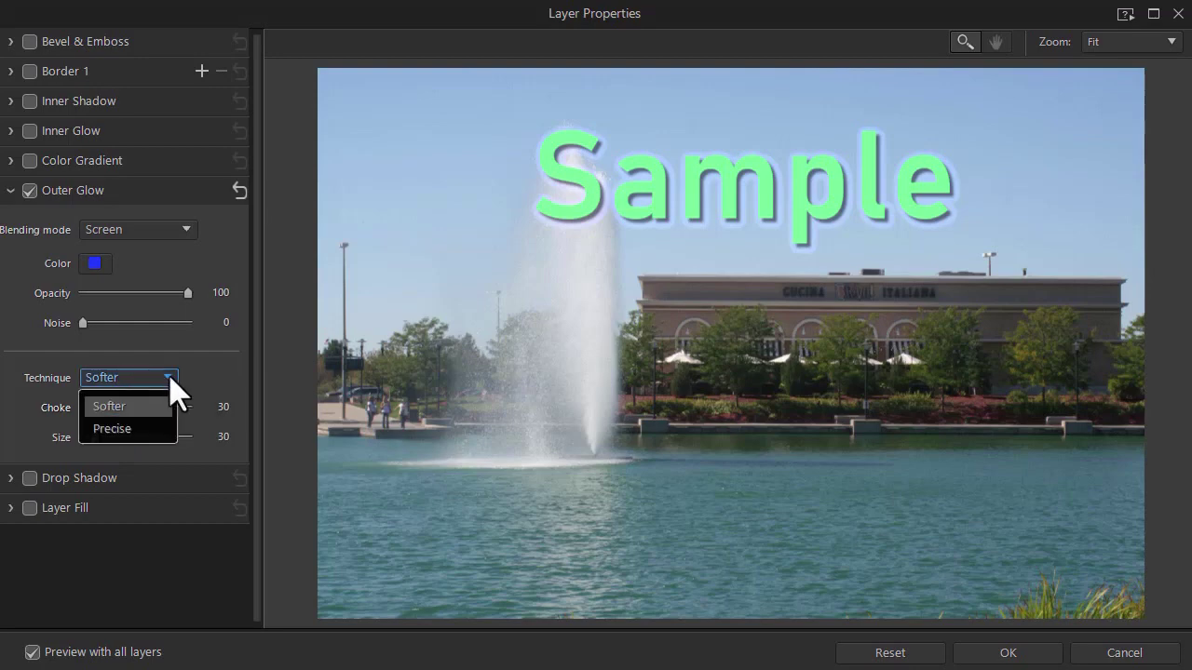
pyautogui.click(207, 389)
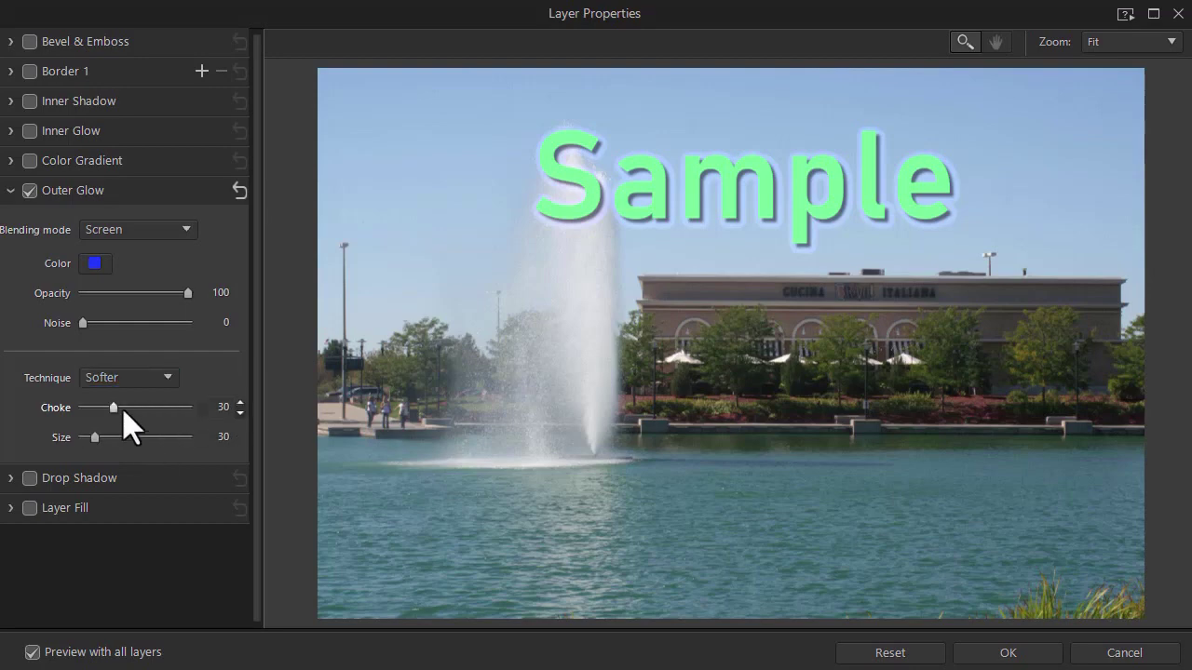
pyautogui.moveTo(111, 408); pyautogui.dragTo(160, 412)
pyautogui.moveTo(94, 433); pyautogui.dragTo(131, 434)
pyautogui.click(167, 378)
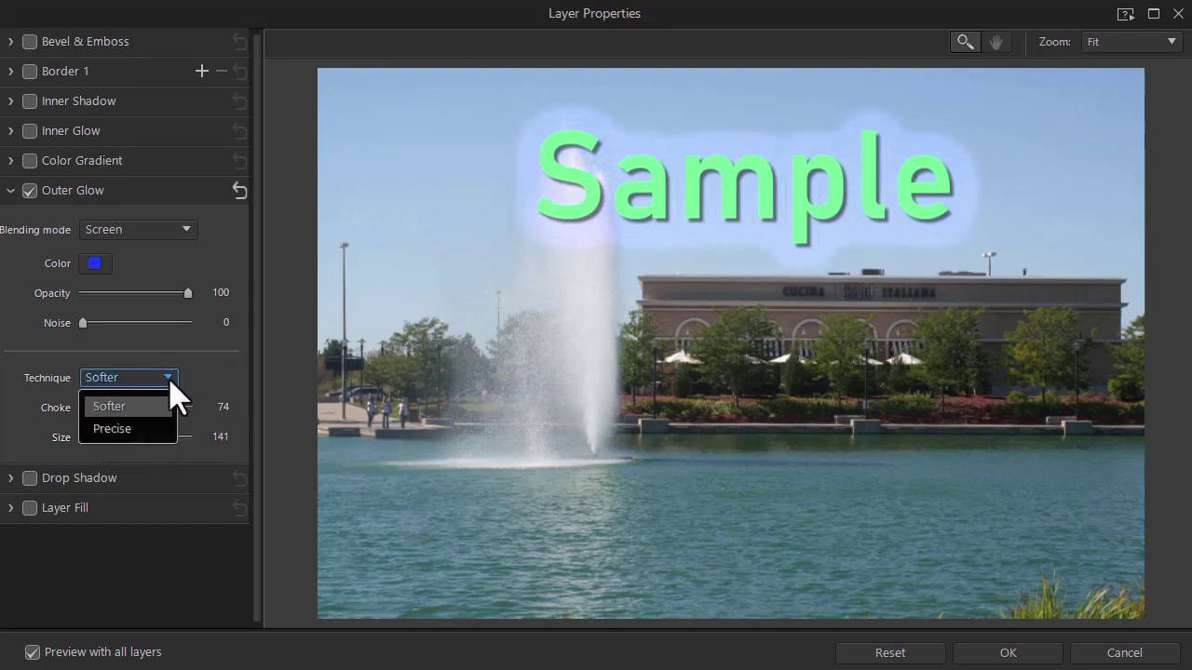
pyautogui.click(149, 430)
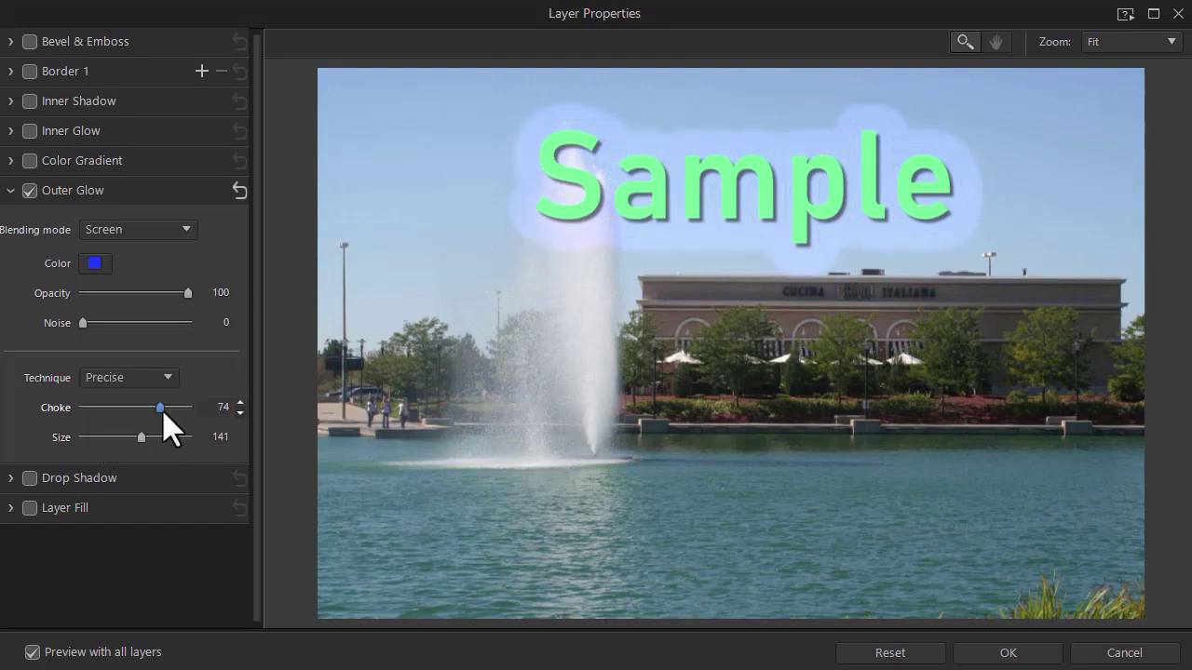
pyautogui.moveTo(141, 437); pyautogui.dragTo(118, 436)
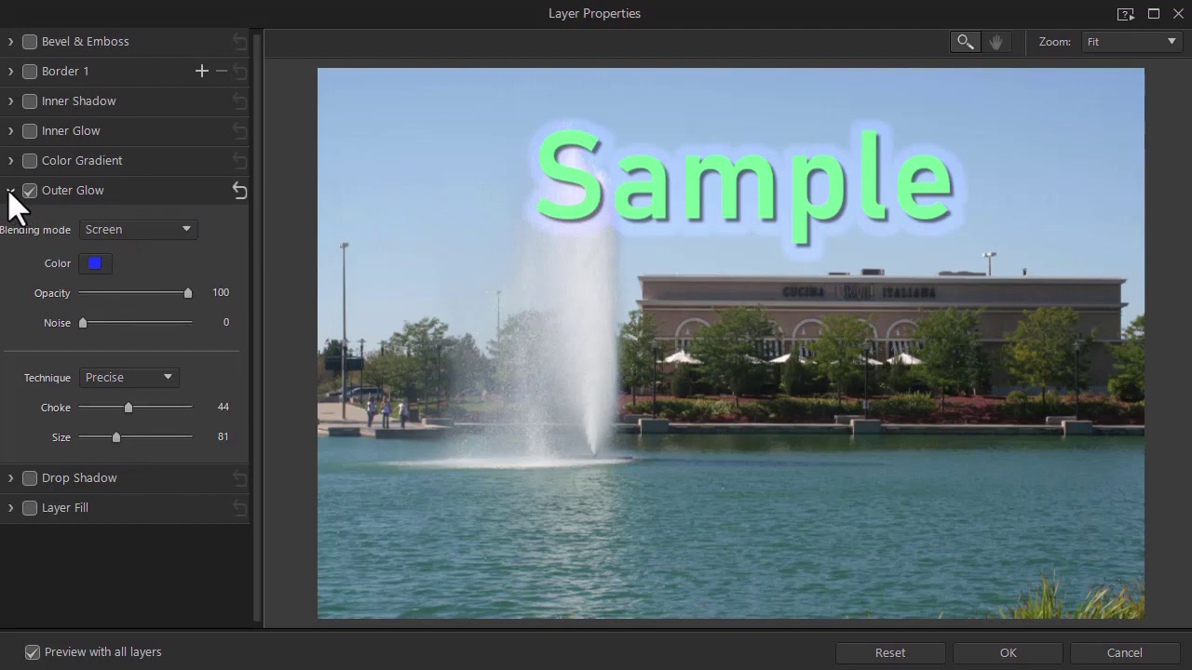
# Step: Reset the outer glow on Sample and add a black drop shadow instead
pyautogui.click(240, 190)
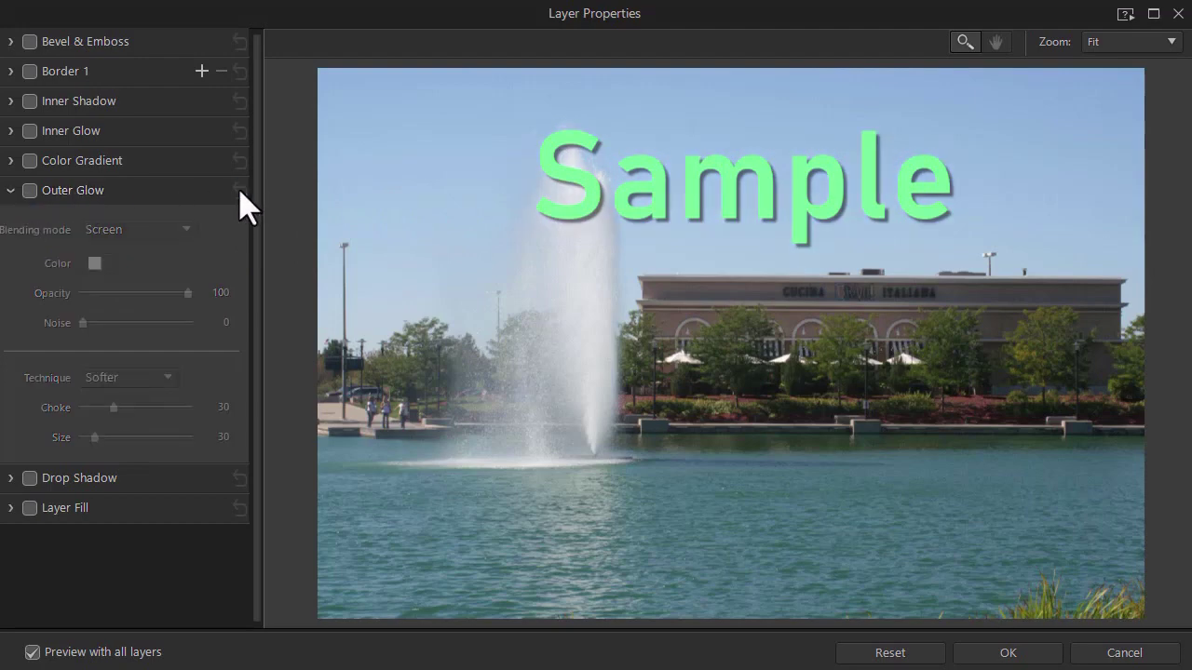
pyautogui.click(10, 478)
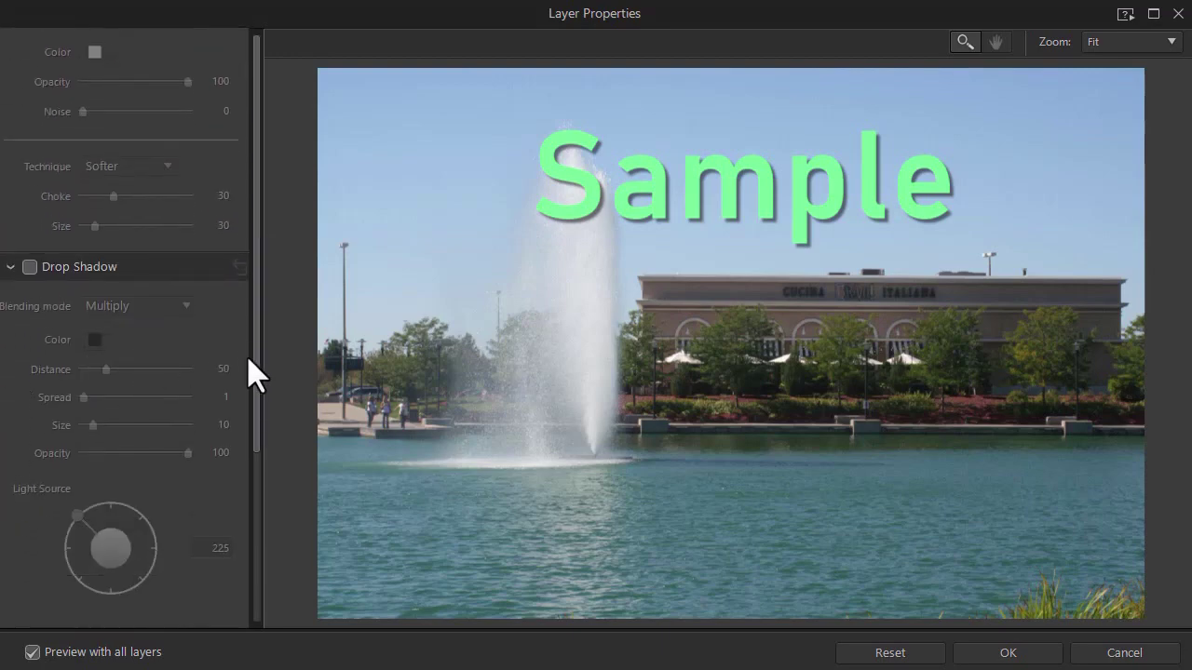
pyautogui.click(30, 267)
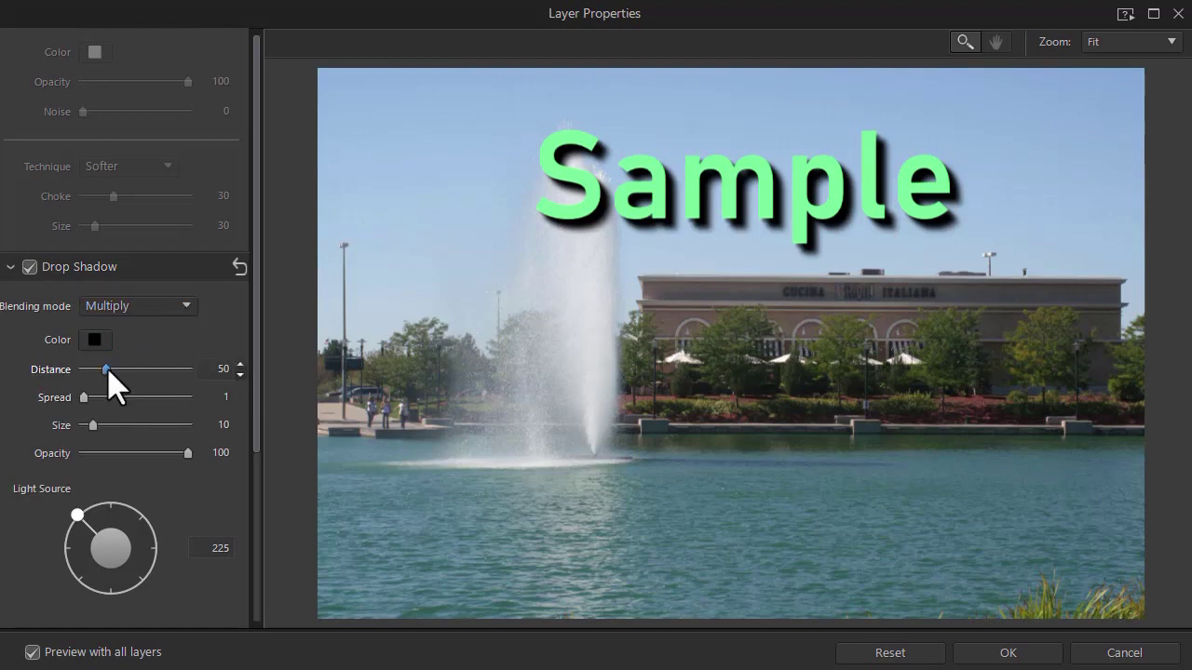
# Step: Adjust the drop shadow's distance, spread, opacity, light angle and size, then reset the shadow
pyautogui.moveTo(105, 369)
pyautogui.mouseDown()
pyautogui.moveTo(142, 369)
pyautogui.moveTo(103, 369)
pyautogui.mouseUp()
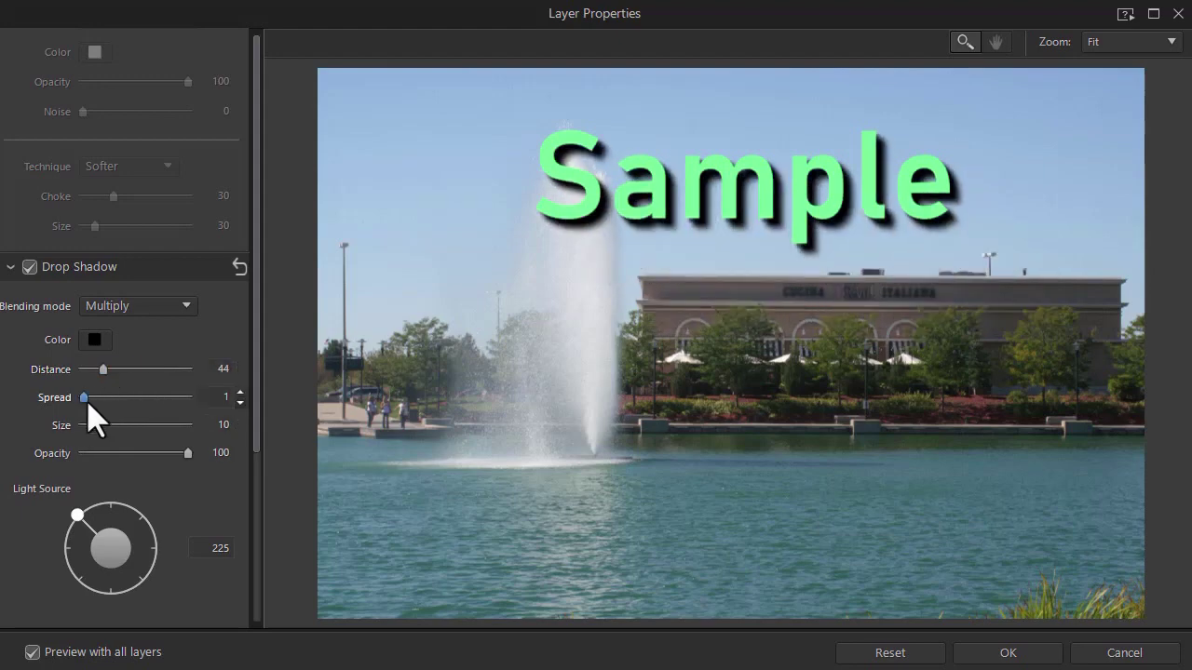
pyautogui.moveTo(91, 398); pyautogui.dragTo(111, 427)
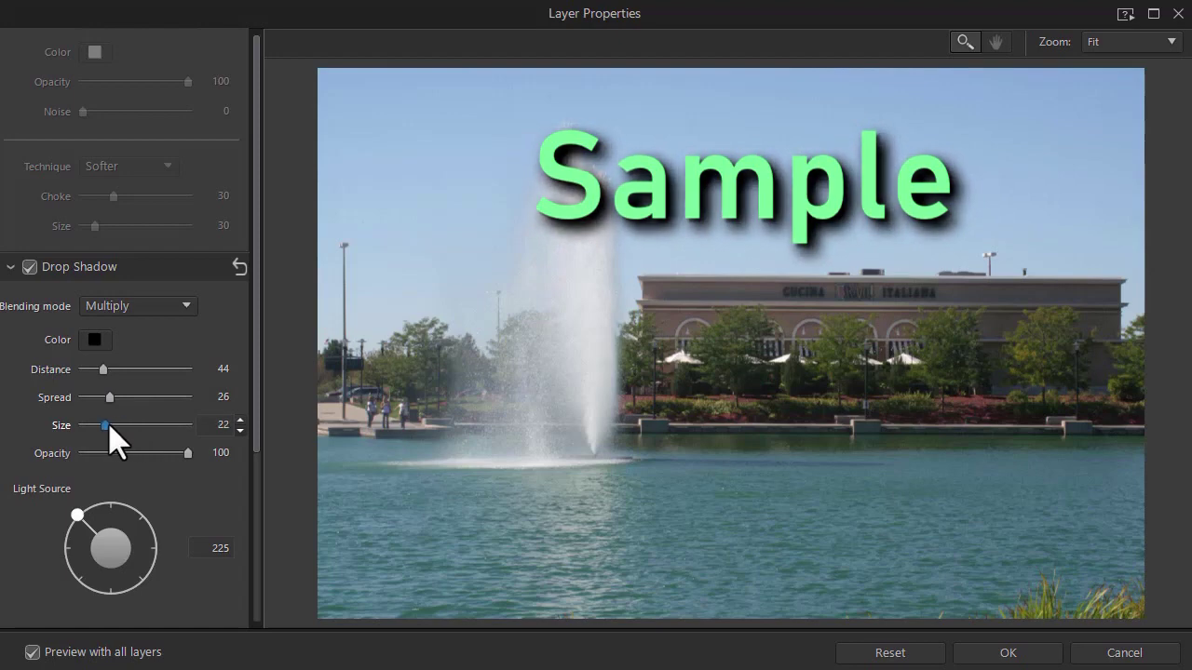
pyautogui.moveTo(181, 454)
pyautogui.mouseDown()
pyautogui.moveTo(139, 460)
pyautogui.moveTo(166, 456)
pyautogui.mouseUp()
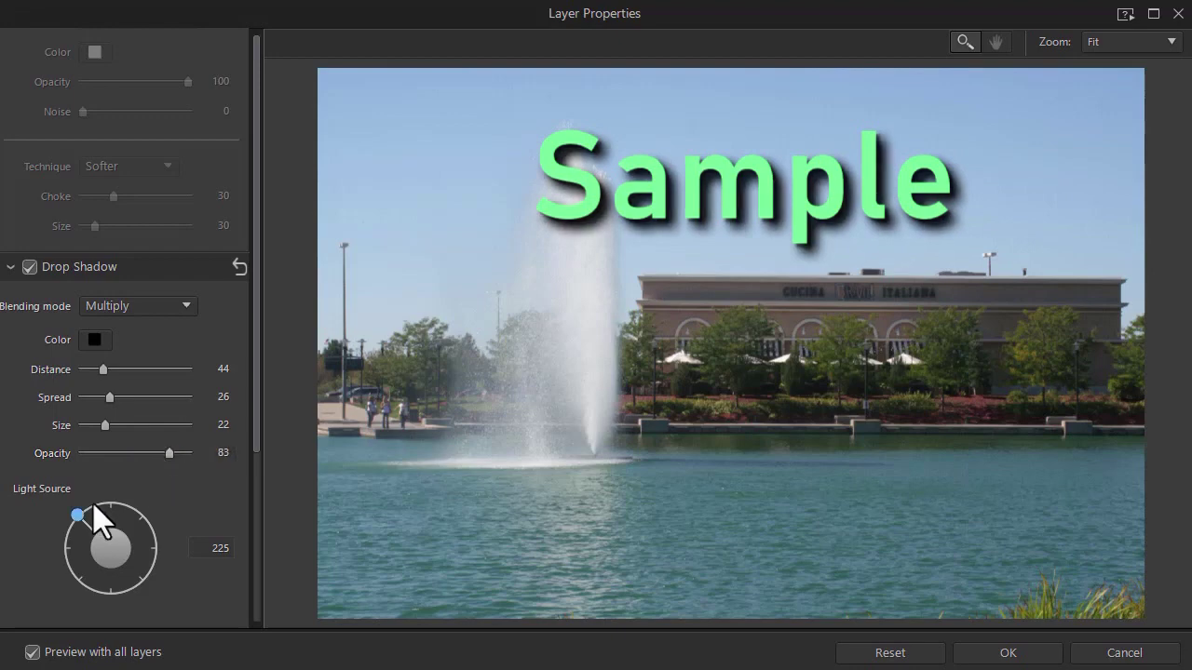
pyautogui.moveTo(91, 512)
pyautogui.mouseDown()
pyautogui.moveTo(125, 500)
pyautogui.moveTo(169, 512)
pyautogui.moveTo(210, 620)
pyautogui.moveTo(176, 638)
pyautogui.moveTo(120, 590)
pyautogui.moveTo(88, 525)
pyautogui.mouseUp()
pyautogui.scroll(-1, 169, 472)
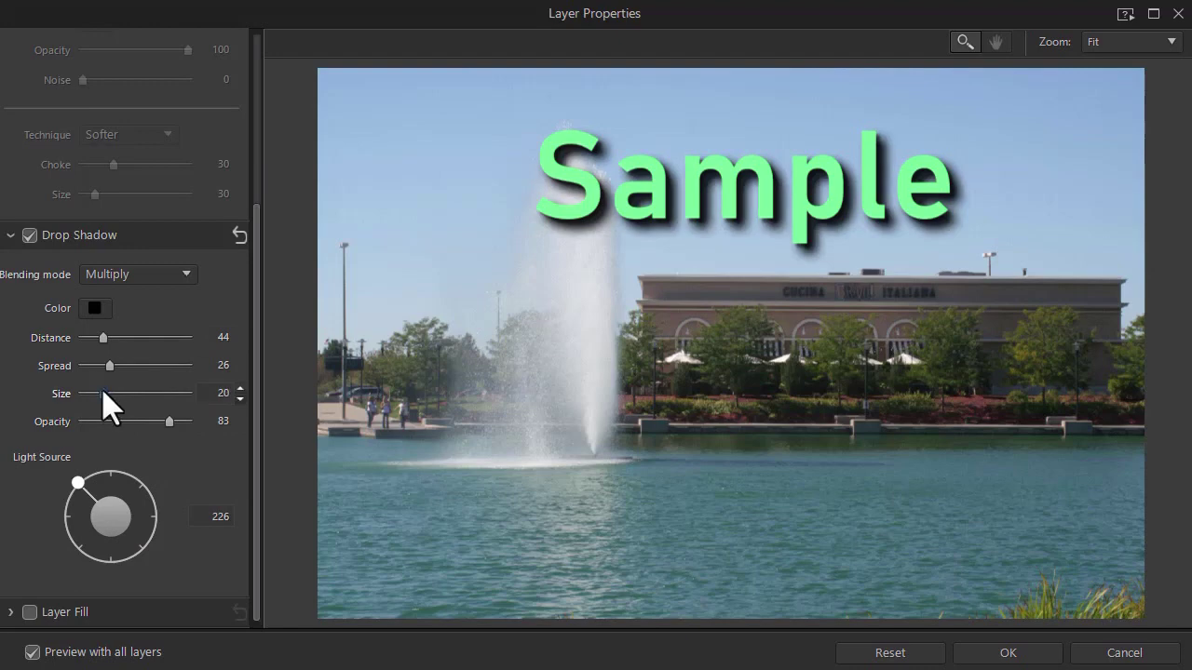
pyautogui.moveTo(102, 392); pyautogui.dragTo(98, 391)
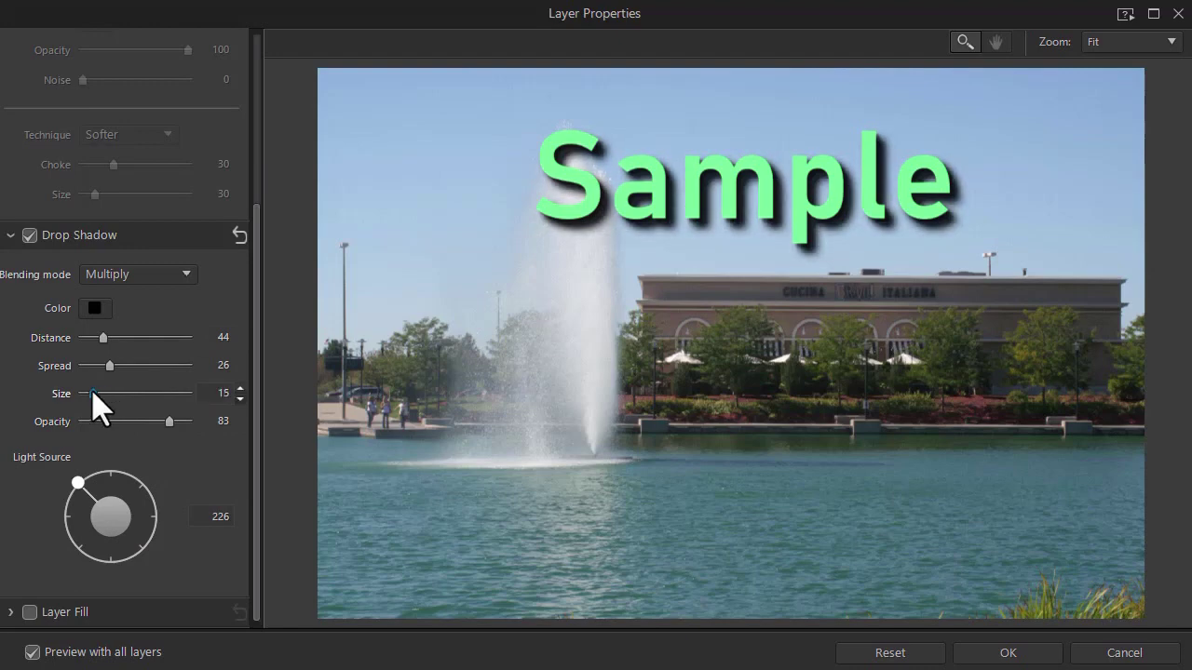
pyautogui.click(239, 236)
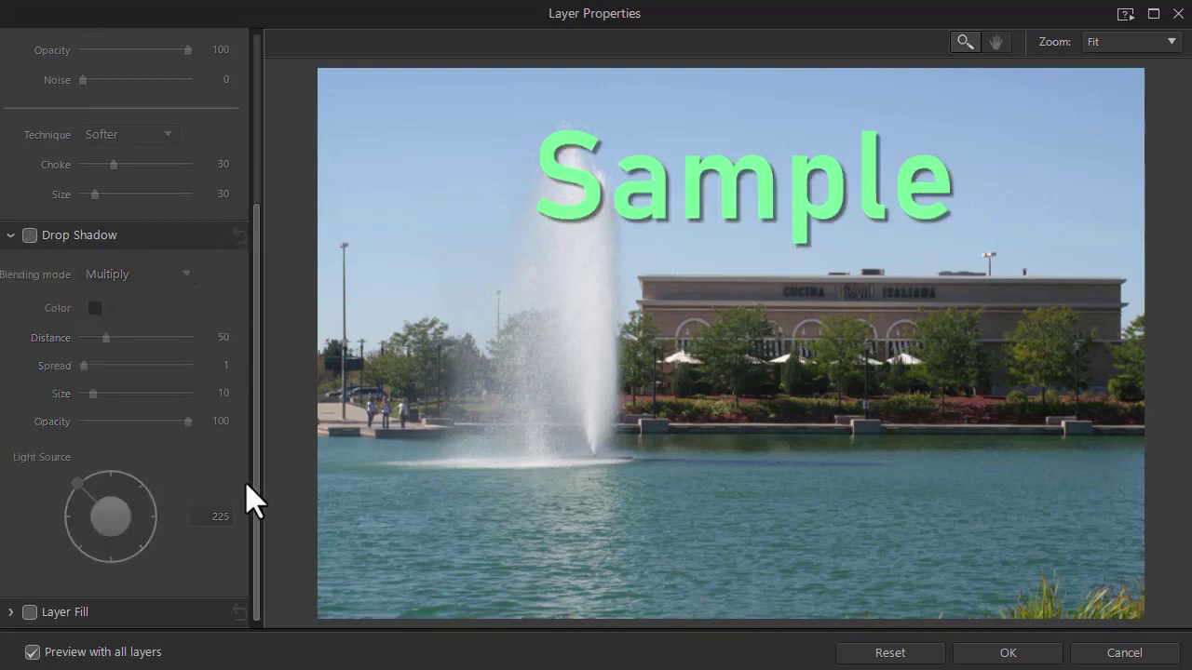
pyautogui.click(29, 613)
pyautogui.click(212, 610)
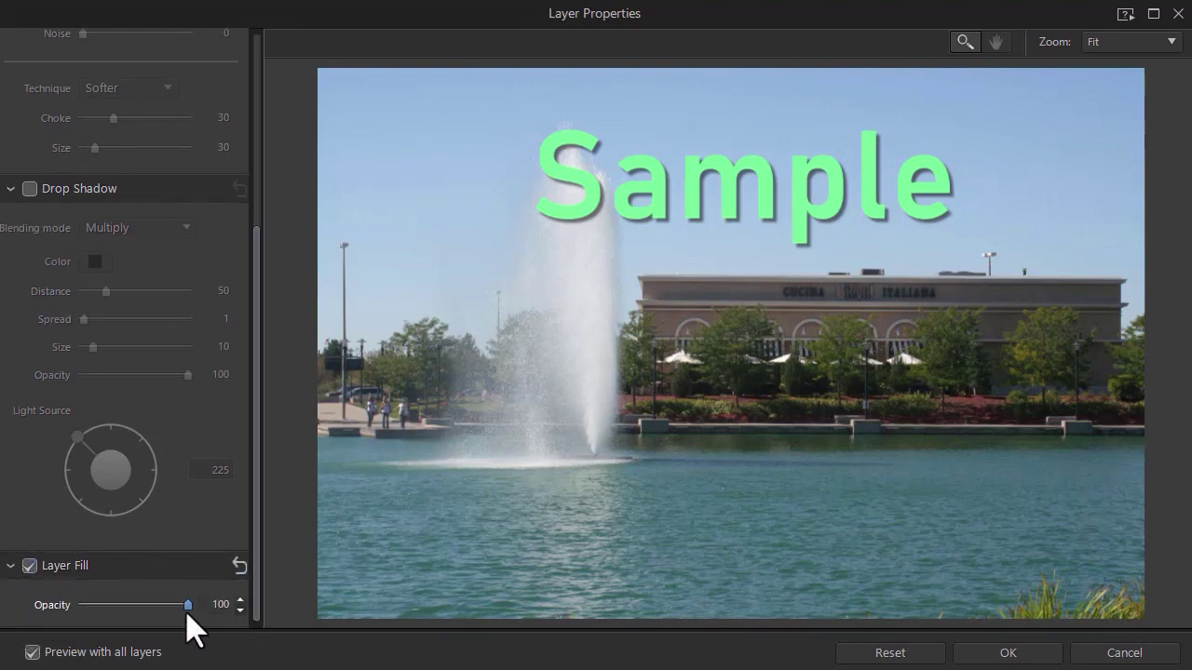
pyautogui.moveTo(189, 607); pyautogui.dragTo(155, 609)
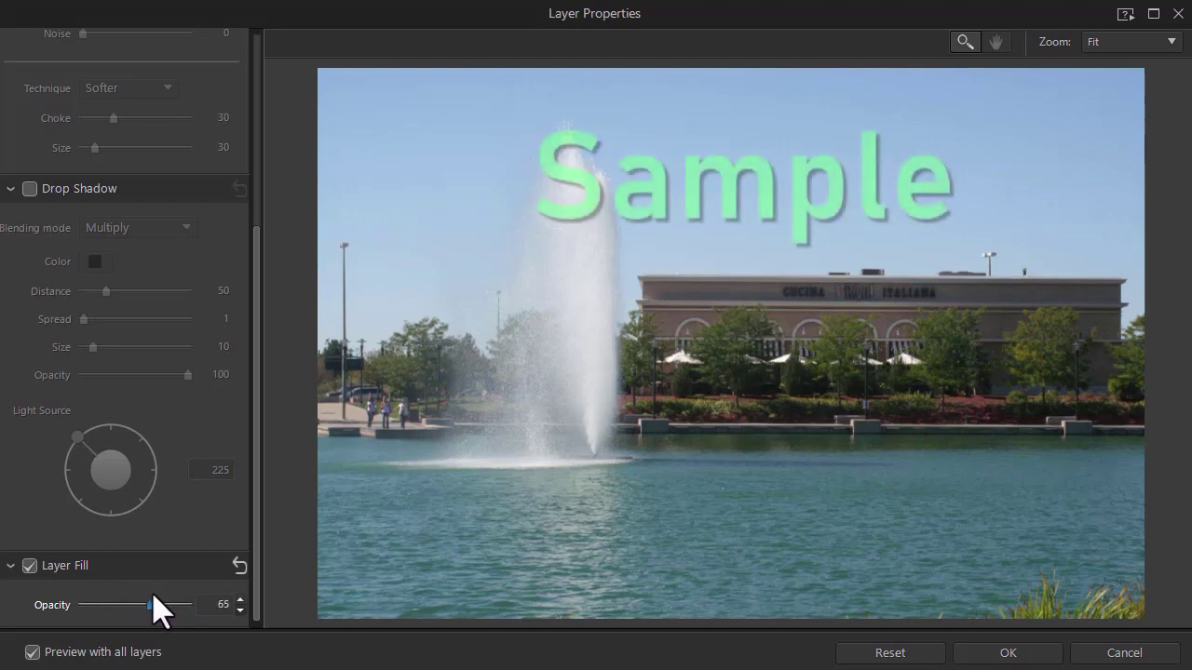
pyautogui.click(30, 565)
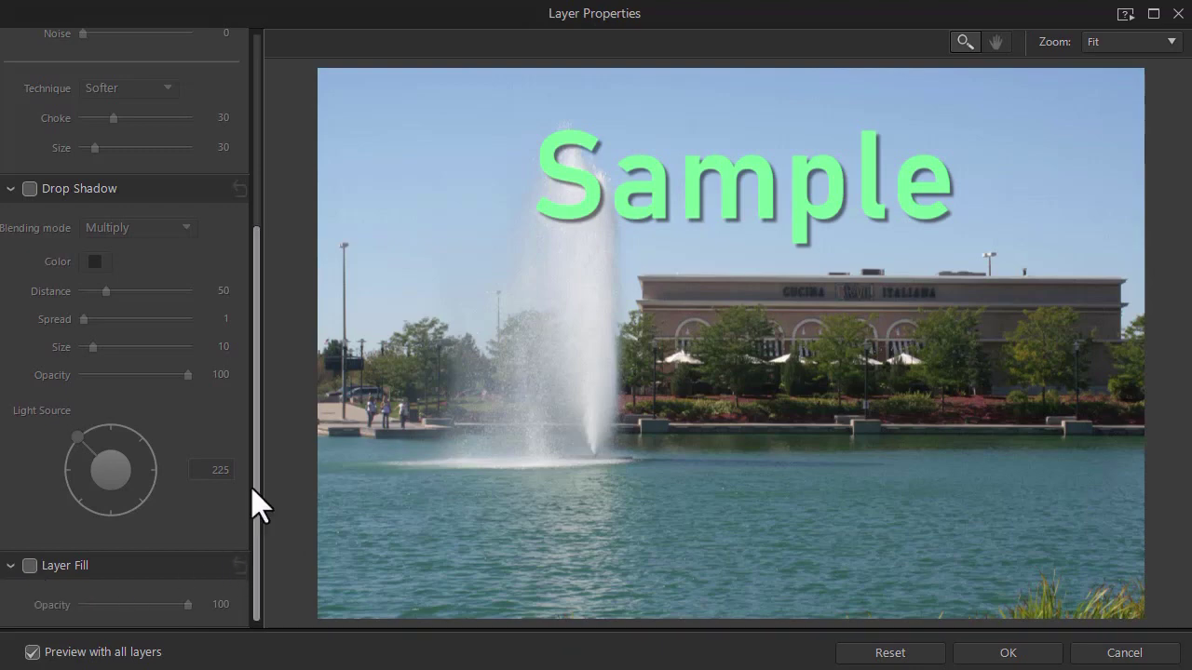
pyautogui.moveTo(255, 499); pyautogui.dragTo(258, 53)
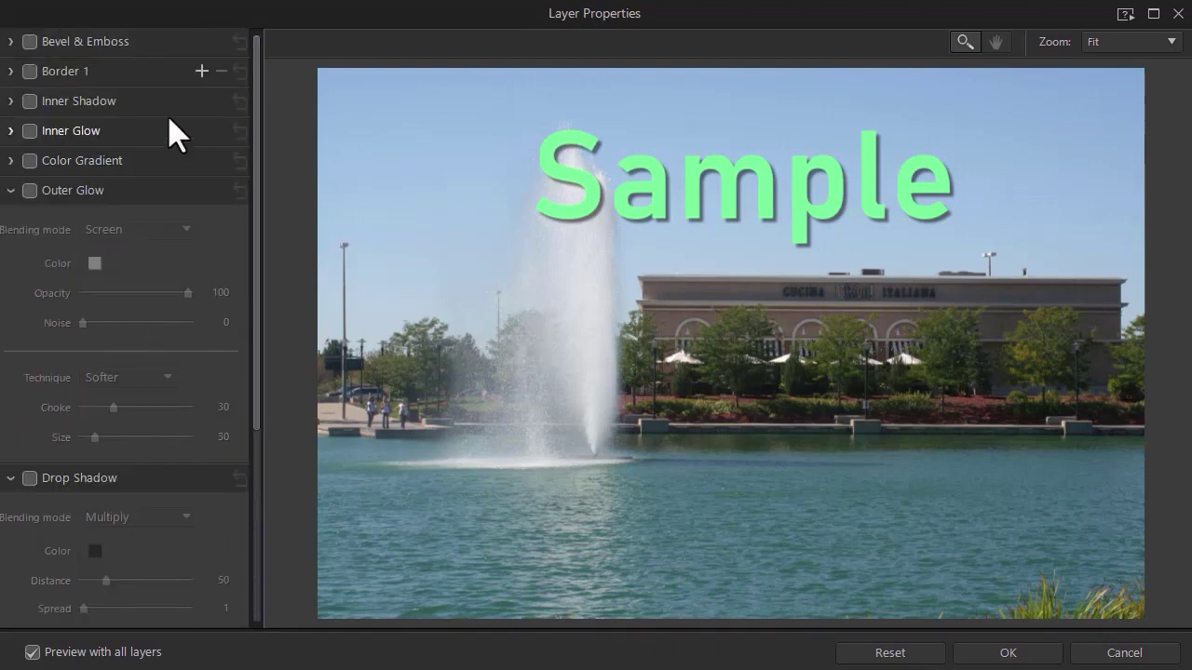
# Step: Turn on Bevel & Emboss and Drop Shadow for Sample and apply the Layer Properties
pyautogui.click(30, 41)
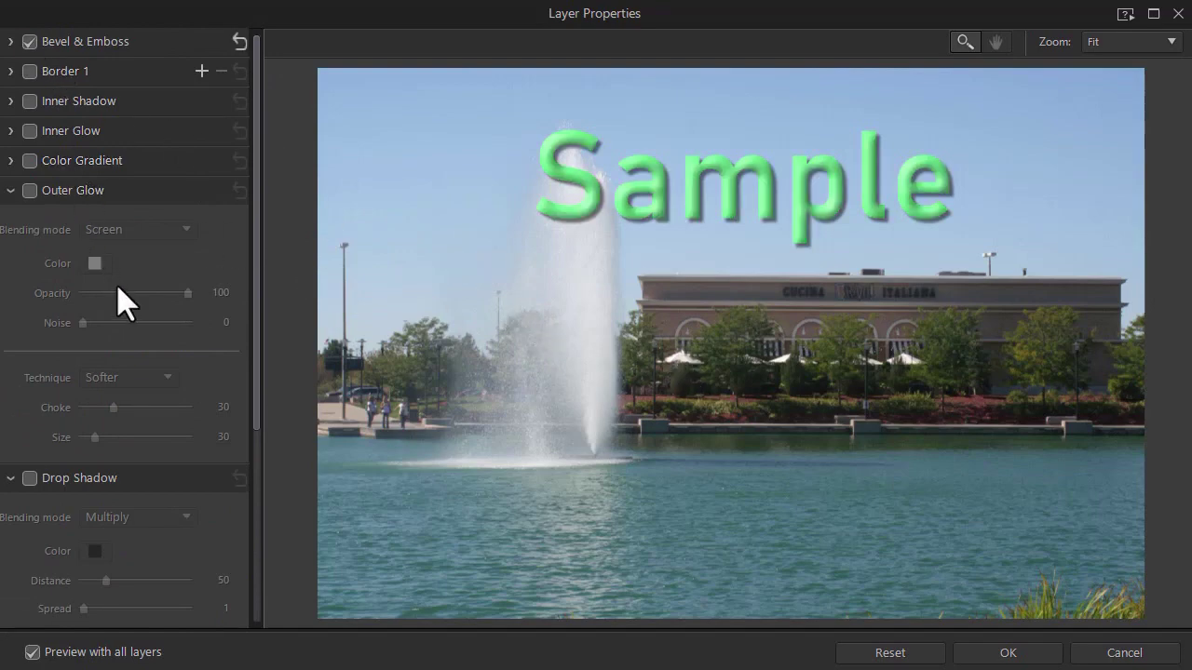
pyautogui.click(30, 478)
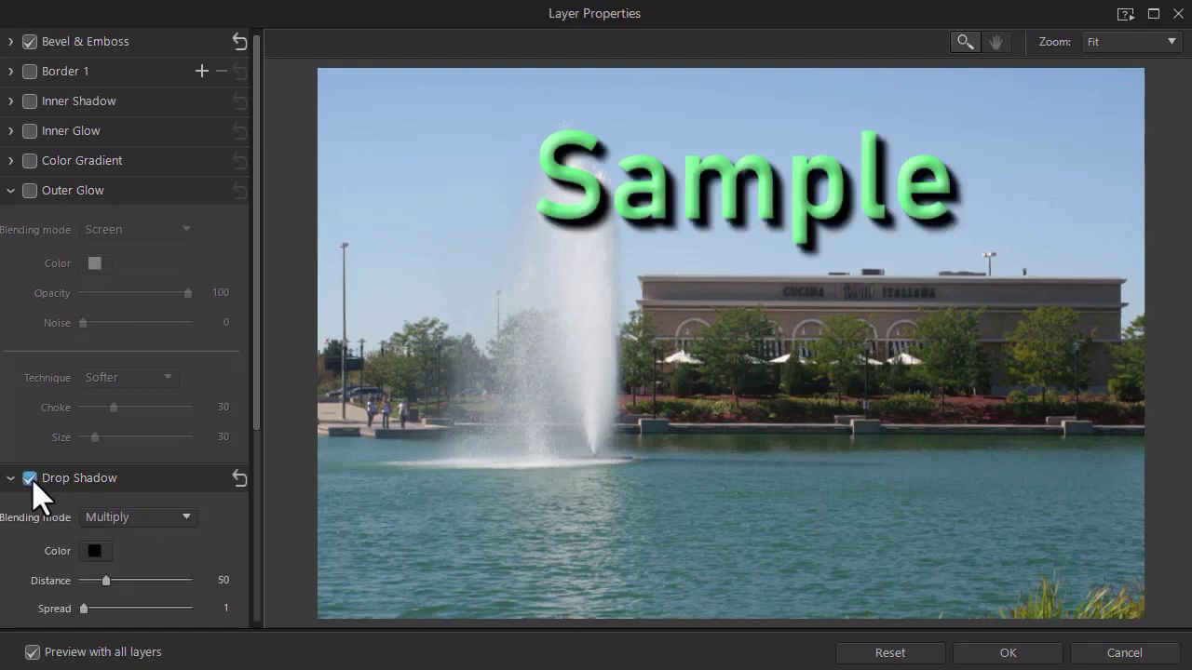
pyautogui.click(1007, 655)
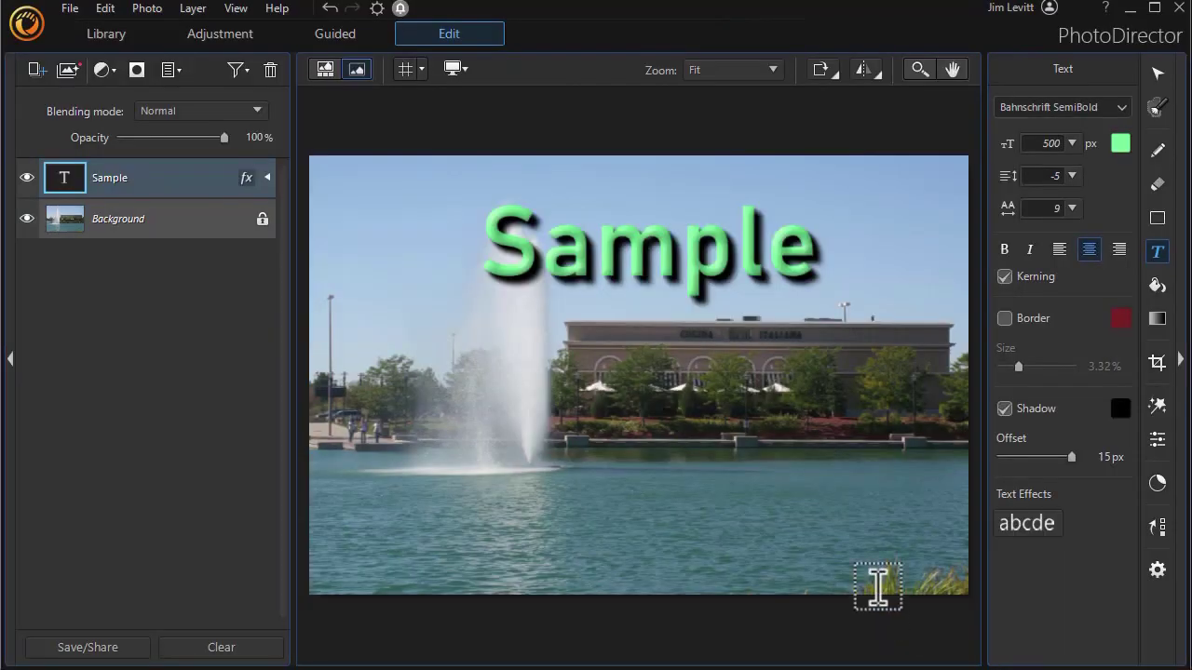